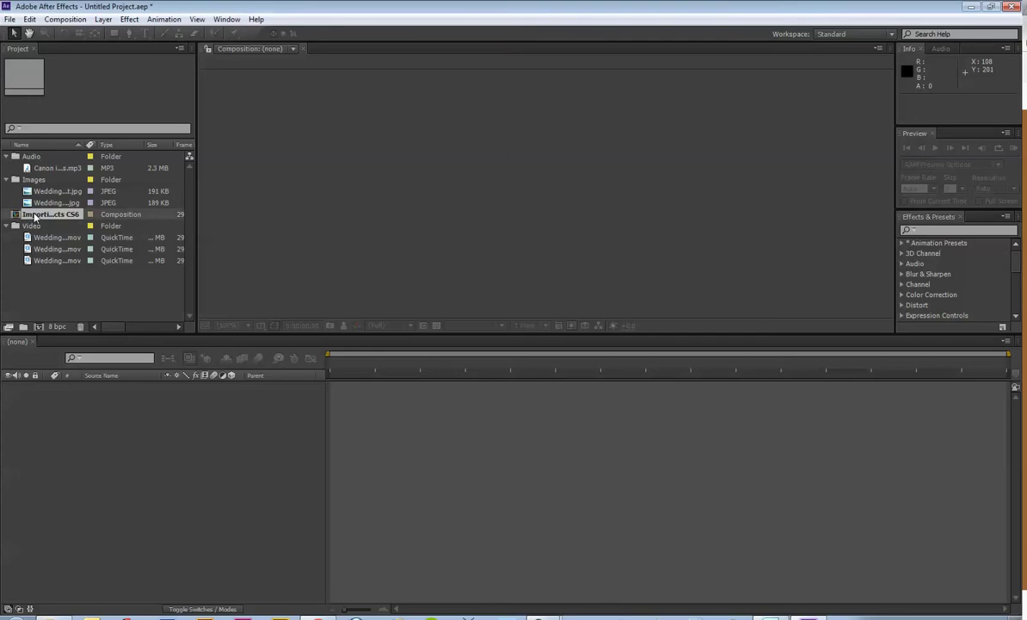
# Step: Delete the Importing Assets After Effects CS6 composition and create a new composition from the Wedding_14.mov clip
pyautogui.click(80, 326)
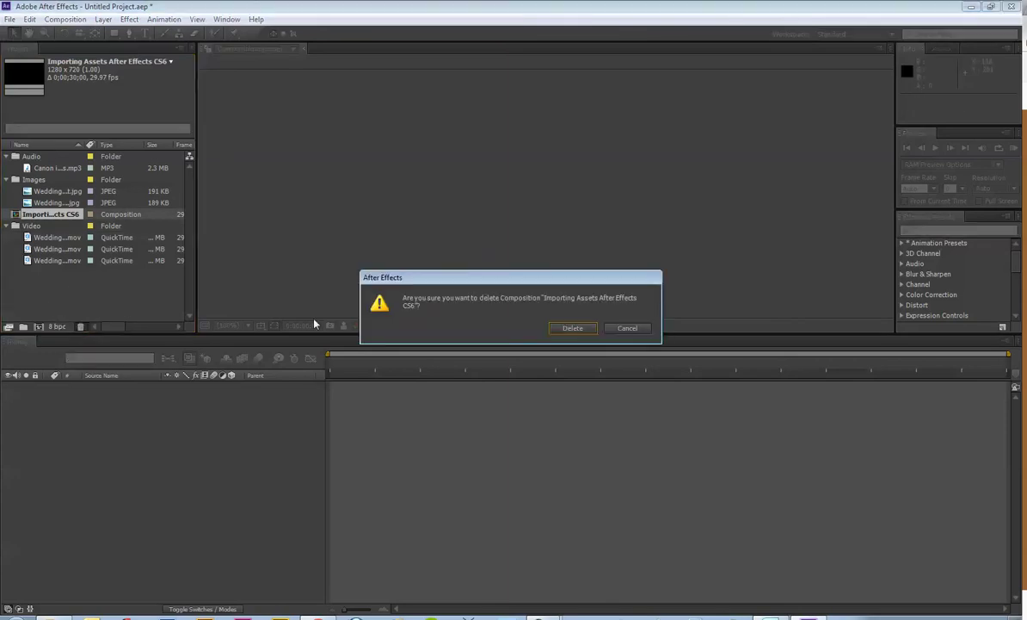
pyautogui.click(573, 328)
pyautogui.click(43, 238)
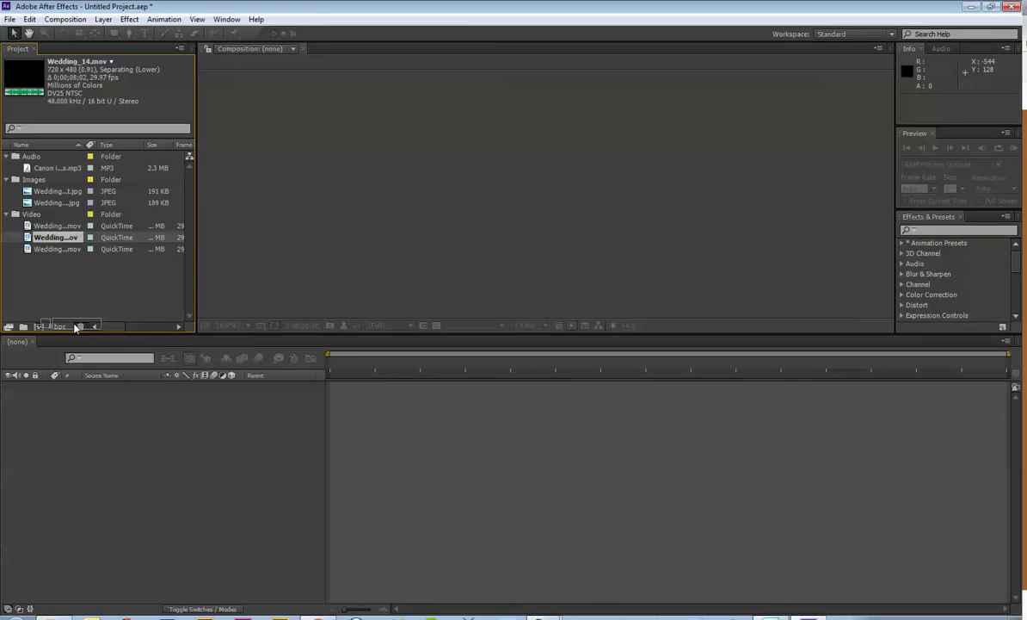
pyautogui.click(39, 327)
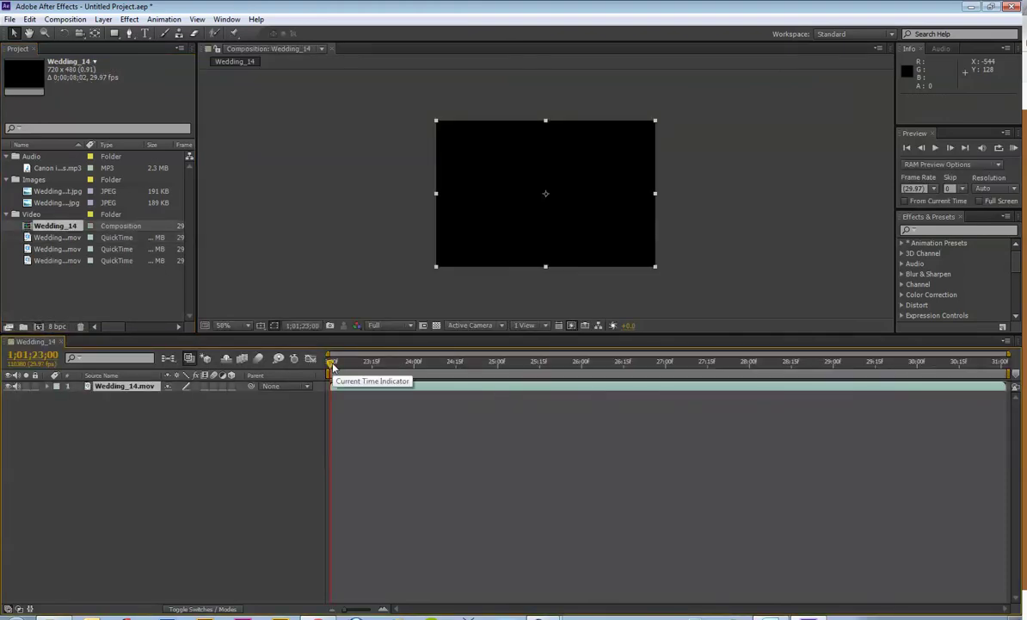
# Step: Trim the start of the Wedding_14.mov layer to 1;01;23;03, undoing and redoing the trim once
pyautogui.moveTo(330, 364); pyautogui.dragTo(338, 403)
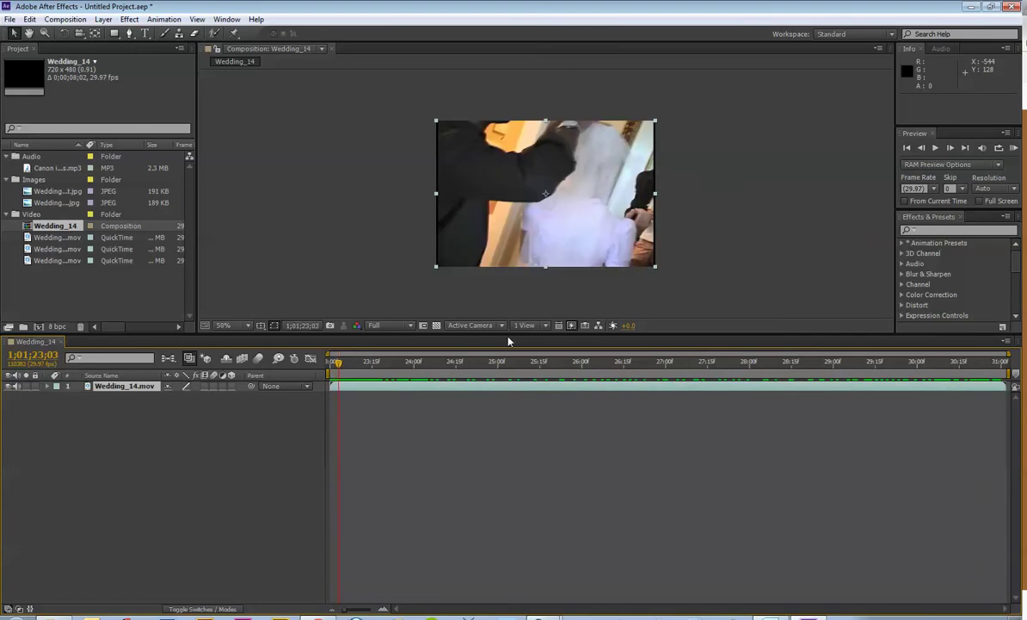
pyautogui.press('pageup')
pyautogui.press('pagedown')
pyautogui.press('=')
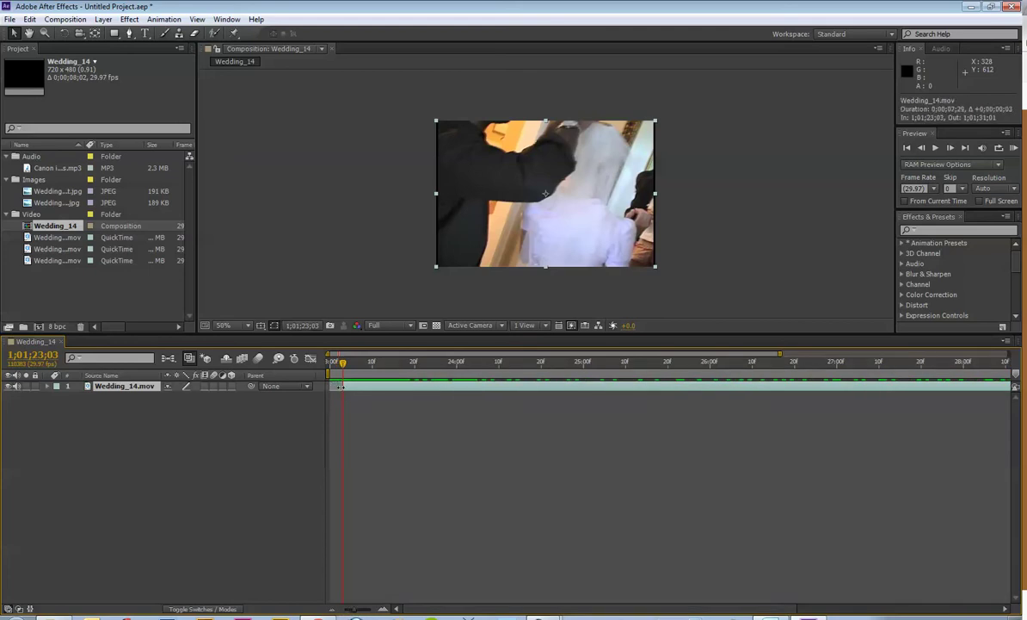
pyautogui.moveTo(332, 388); pyautogui.dragTo(343, 388)
pyautogui.hotkey('ctrl', 'z')
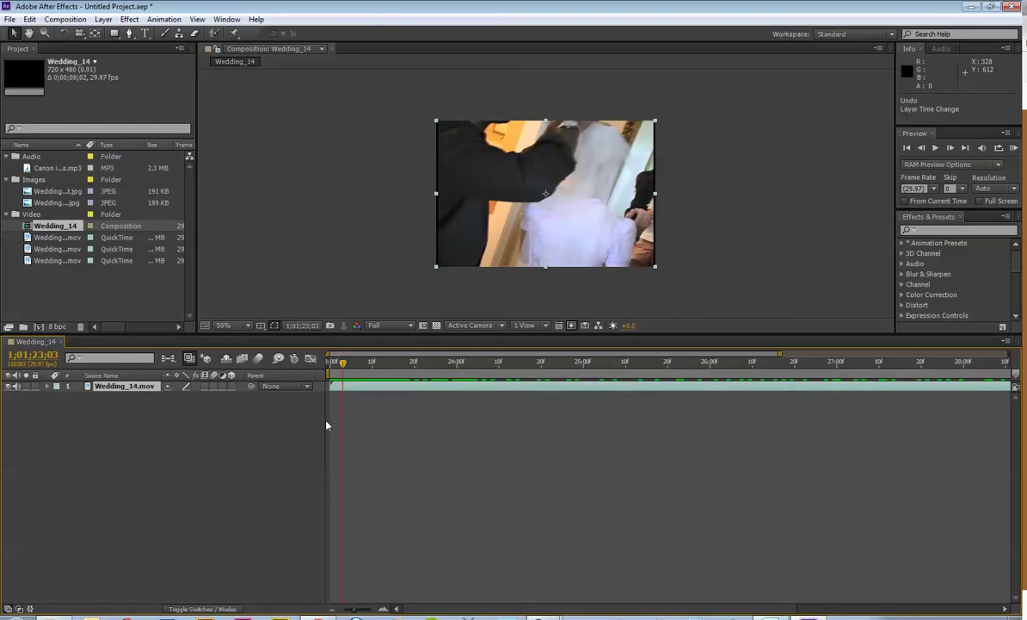
pyautogui.hotkey('ctrl', 'shift', 'z')
# Step: Scrub through the clip from its start and trim the end of the Wedding_14.mov layer to 1;01;30;20
pyautogui.press('Home')
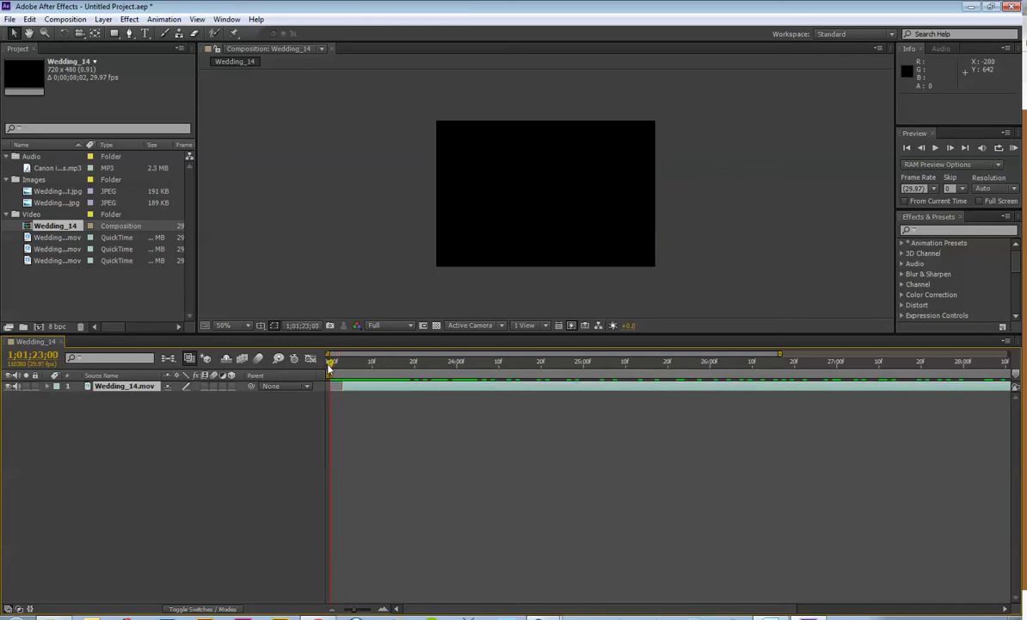
pyautogui.press('pagedown')
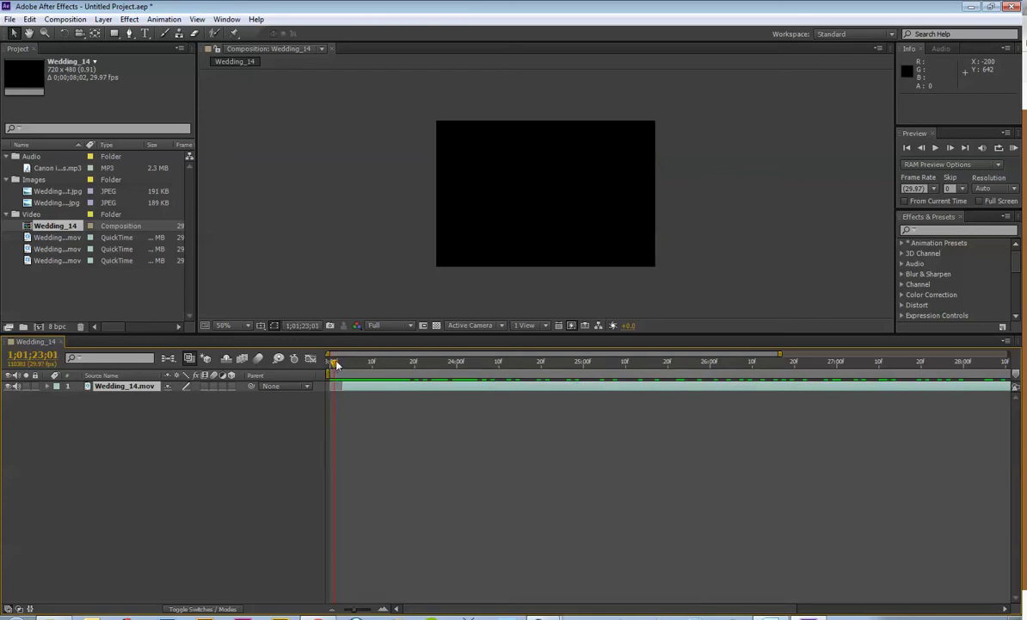
pyautogui.moveTo(334, 364); pyautogui.dragTo(960, 375)
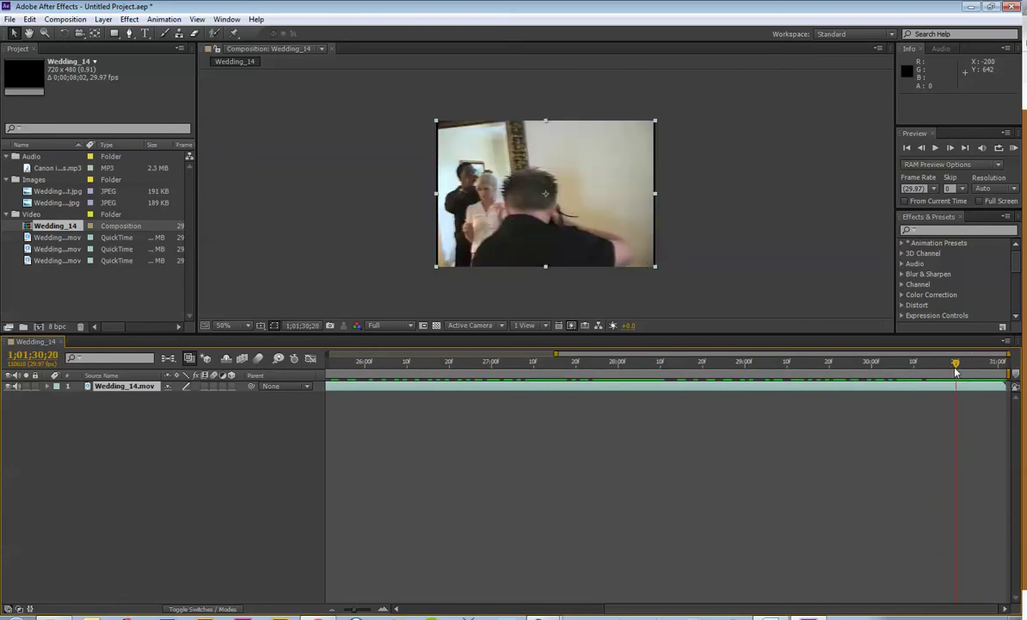
pyautogui.hotkey('alt', ']')
# Step: Add Wedding_07.mov above the Wedding_14.mov layer and trim its start to 1;01;23;25
pyautogui.moveTo(895, 362); pyautogui.dragTo(441, 380)
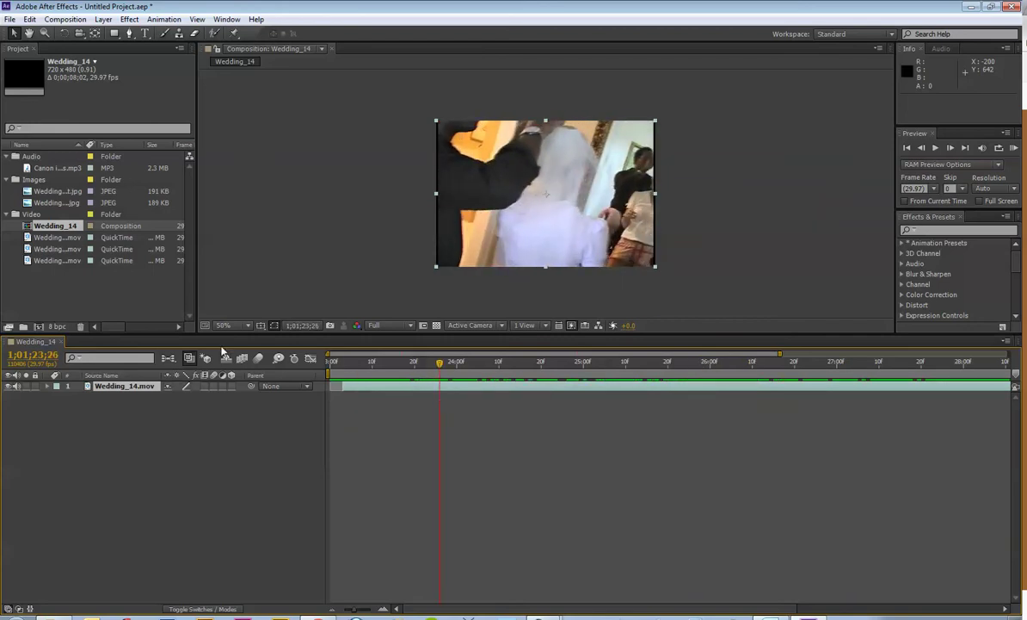
pyautogui.click(57, 238)
pyautogui.moveTo(56, 241); pyautogui.dragTo(70, 387)
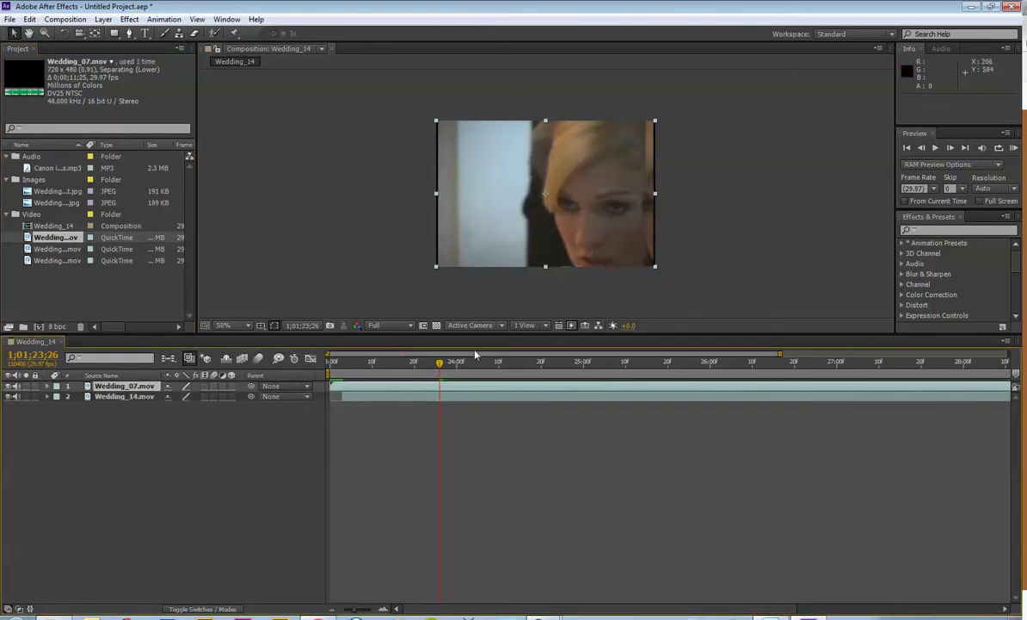
pyautogui.moveTo(440, 362); pyautogui.dragTo(438, 366)
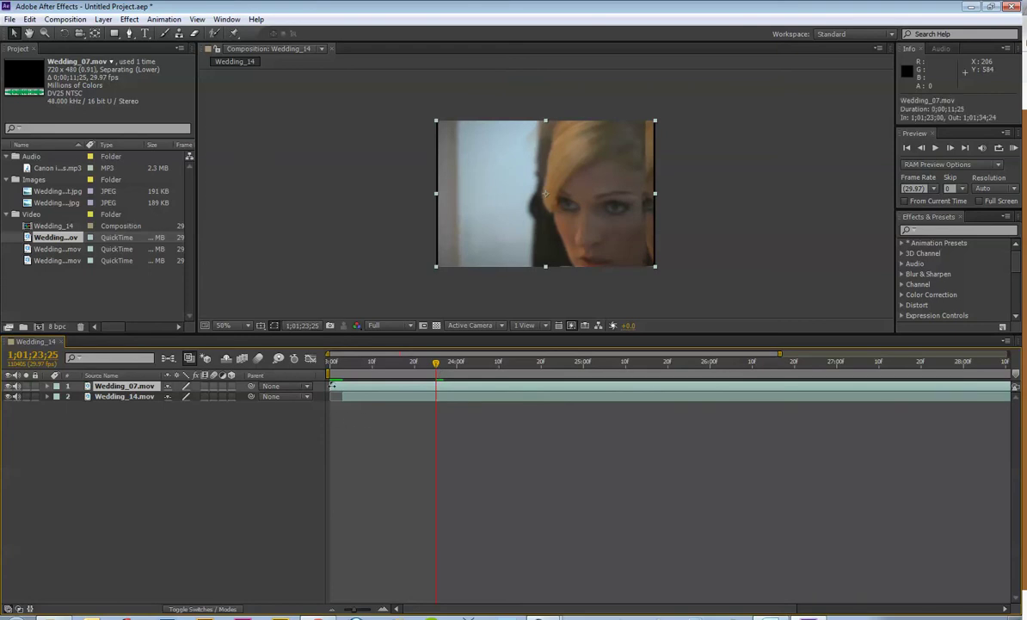
pyautogui.moveTo(331, 386); pyautogui.dragTo(766, 365)
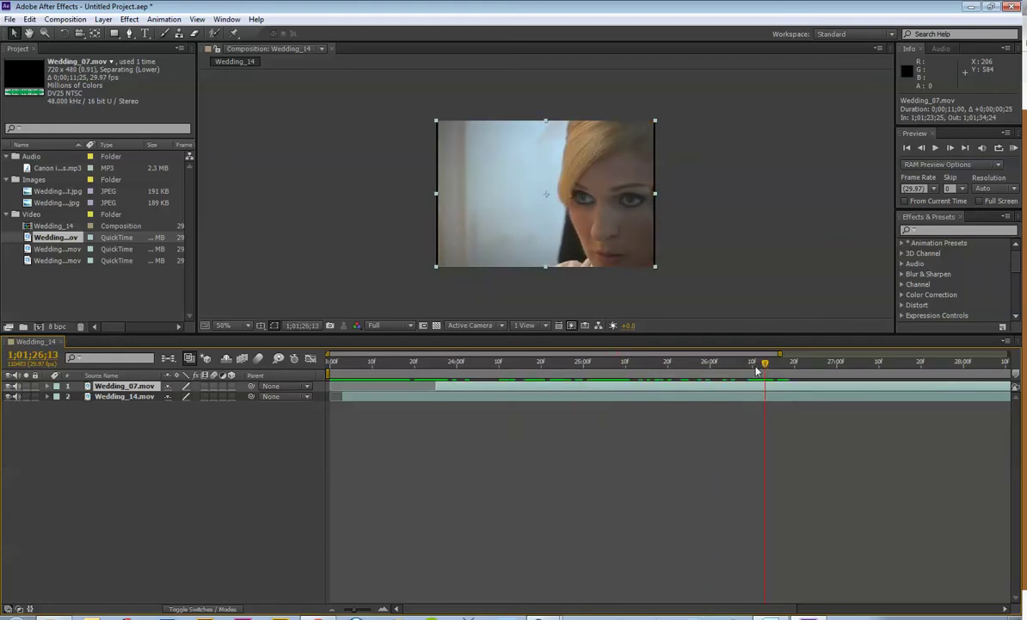
# Step: Shift the Wedding_07.mov layer earlier so it starts at 1;01;23;03, and trim its end to 1;01;24;07
pyautogui.moveTo(435, 385); pyautogui.dragTo(373, 394)
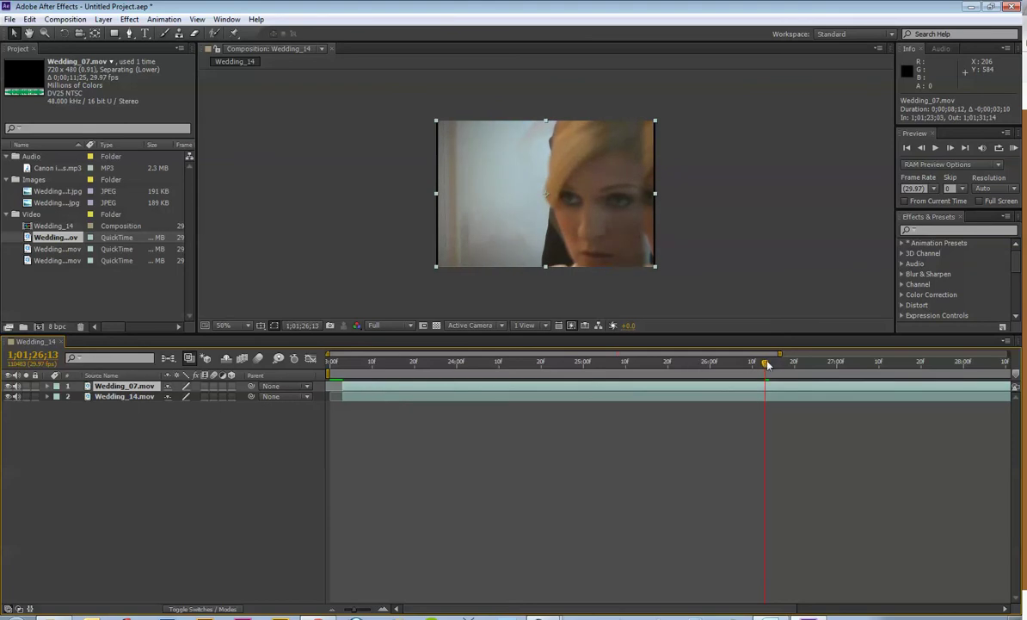
pyautogui.moveTo(764, 363); pyautogui.dragTo(486, 371)
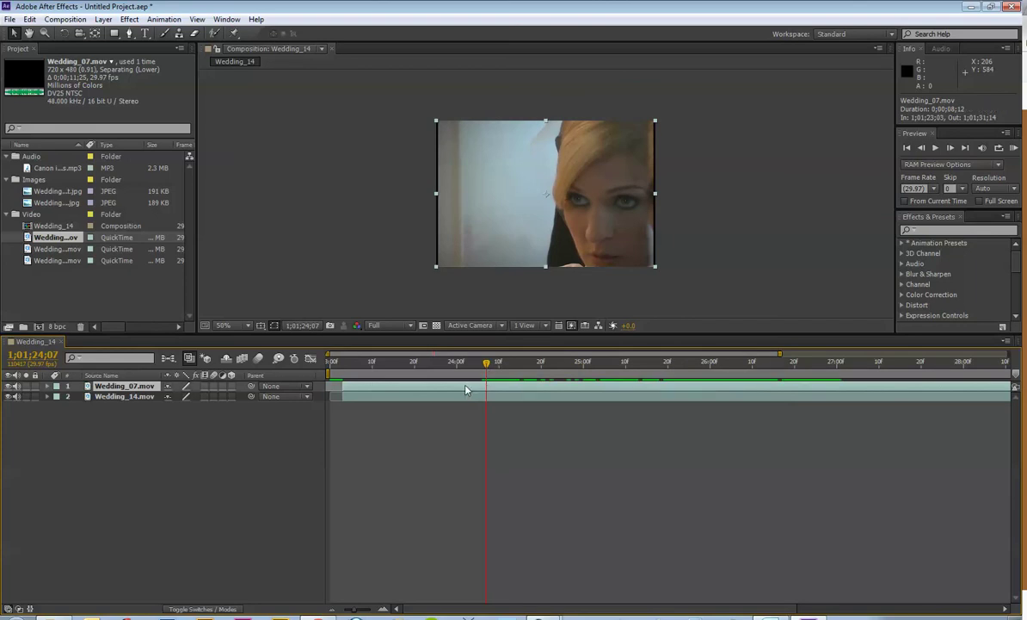
pyautogui.hotkey('alt', ']')
pyautogui.click(452, 362)
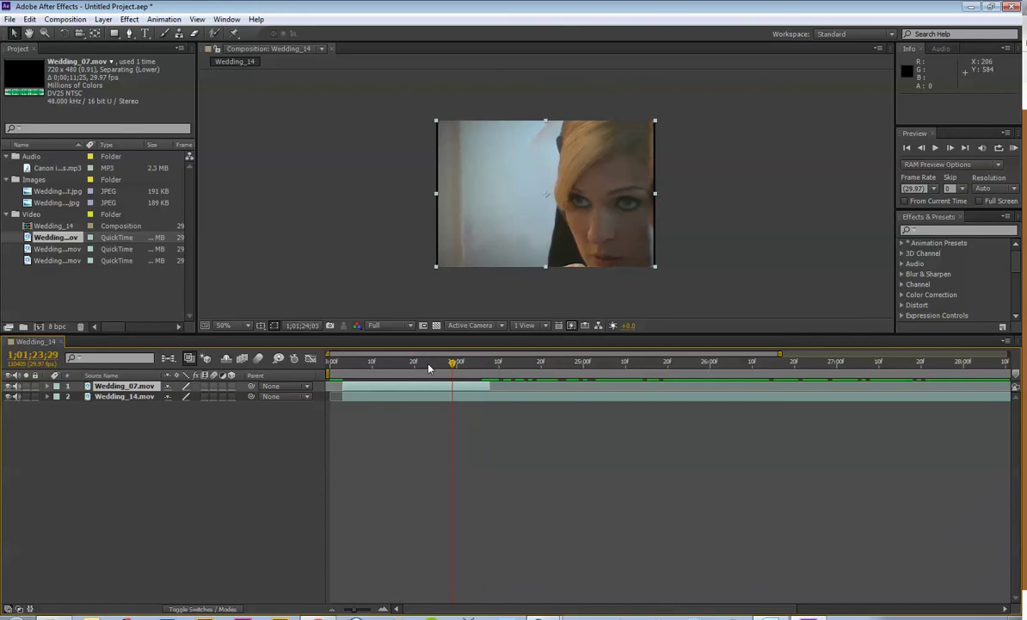
pyautogui.moveTo(348, 370); pyautogui.dragTo(407, 381)
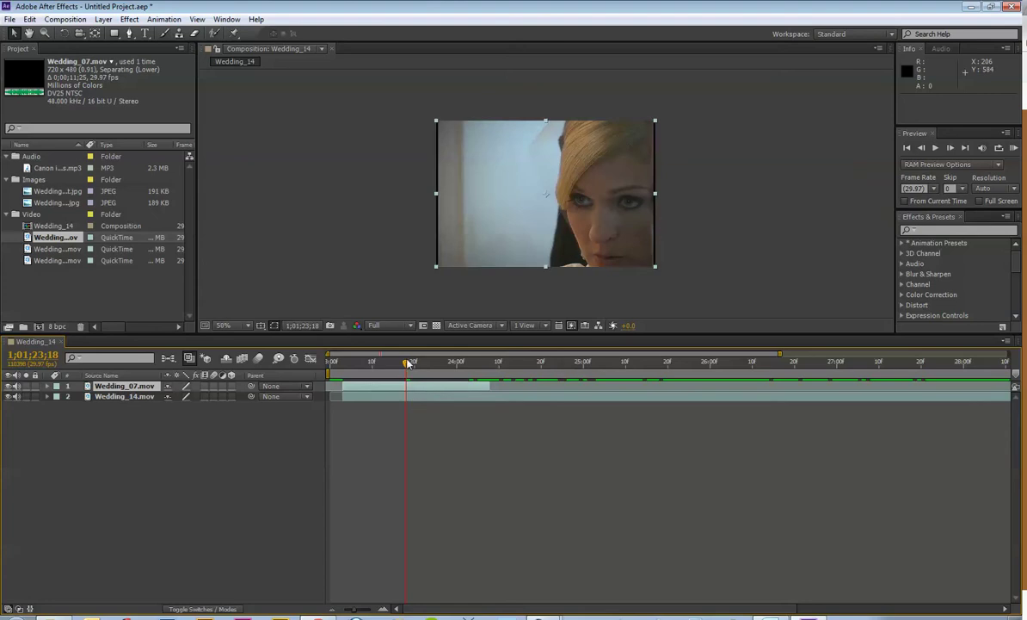
# Step: Hide the video of both wedding clip layers and add WeddingBouquet.jpg as the topmost layer
pyautogui.click(125, 397)
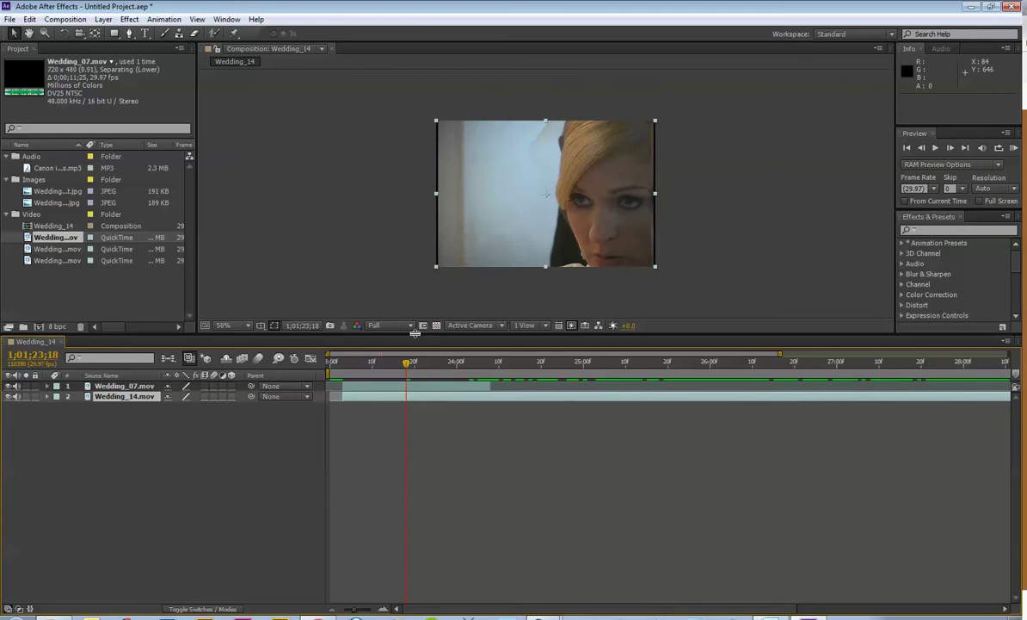
pyautogui.click(186, 484)
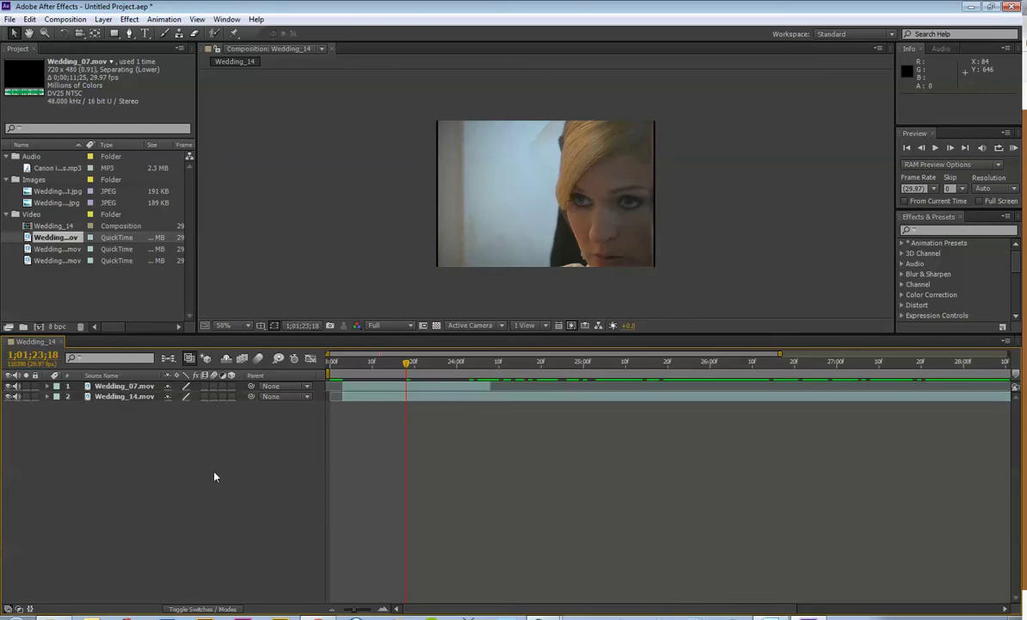
pyautogui.click(15, 386)
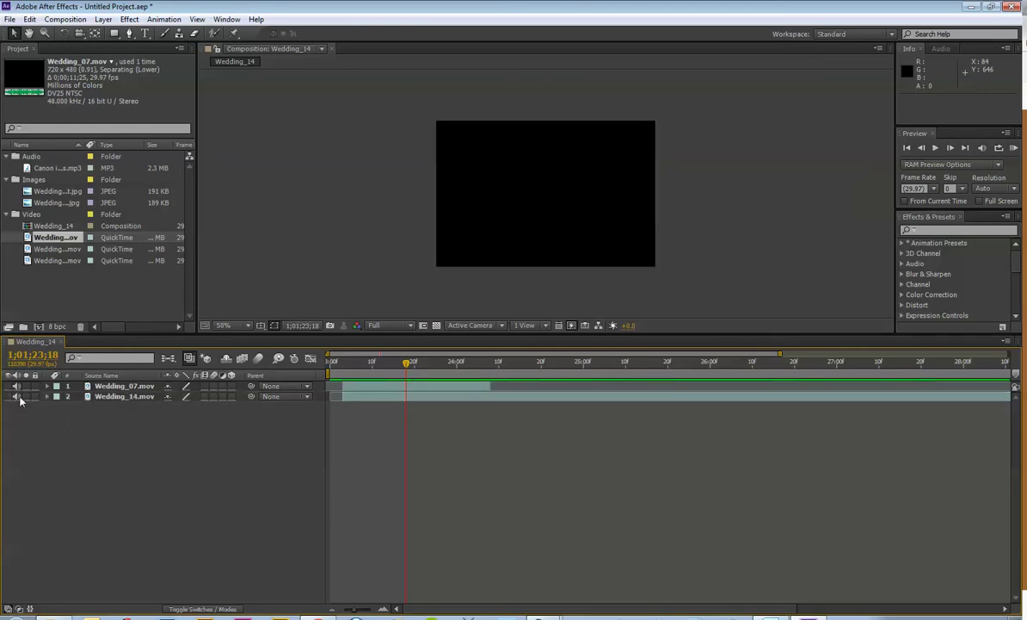
pyautogui.moveTo(43, 190); pyautogui.dragTo(55, 387)
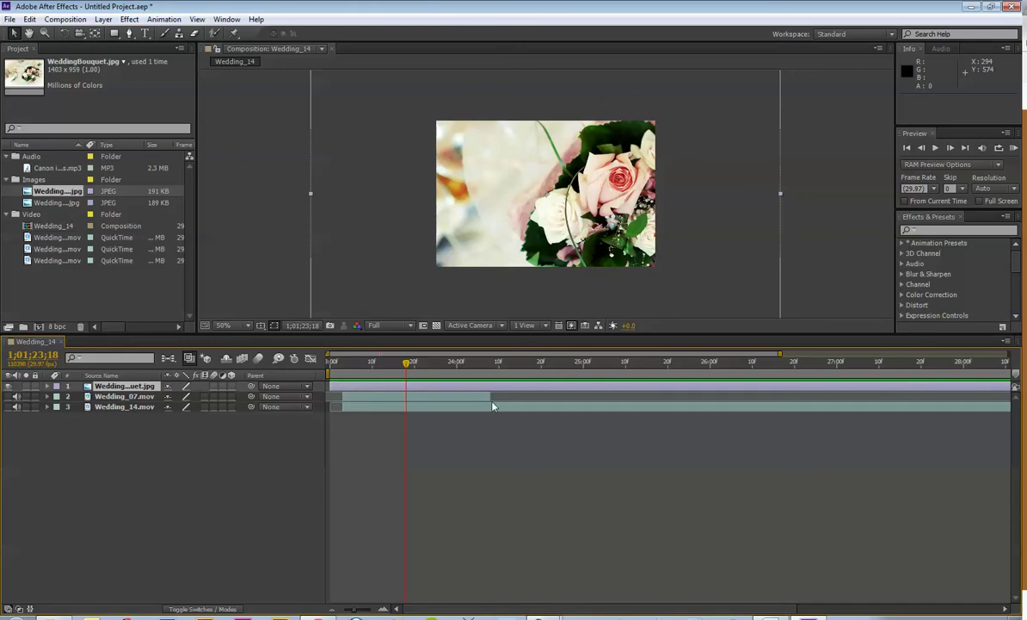
# Step: Trim the end of the WeddingBouquet.jpg layer to 1;01;24;03 and scrub through it from the start
pyautogui.moveTo(407, 364); pyautogui.dragTo(469, 374)
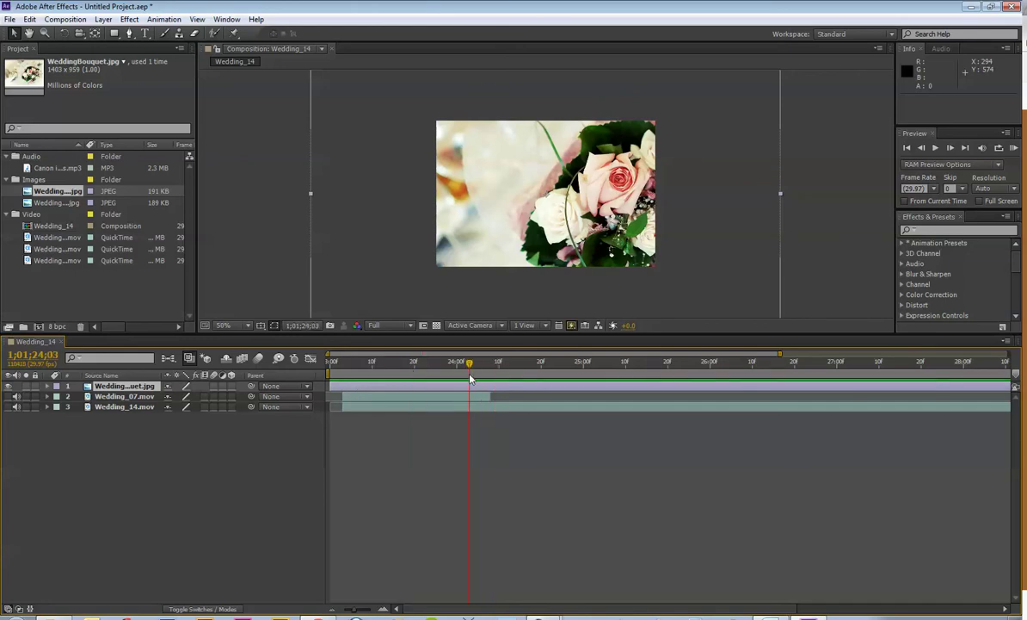
pyautogui.click(503, 388)
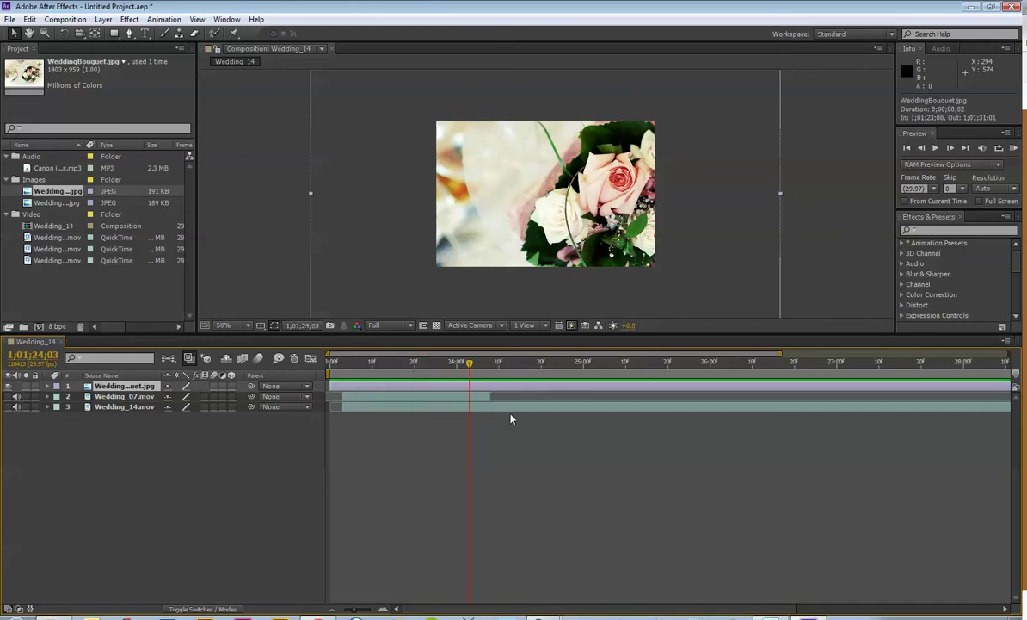
pyautogui.hotkey('alt', ']')
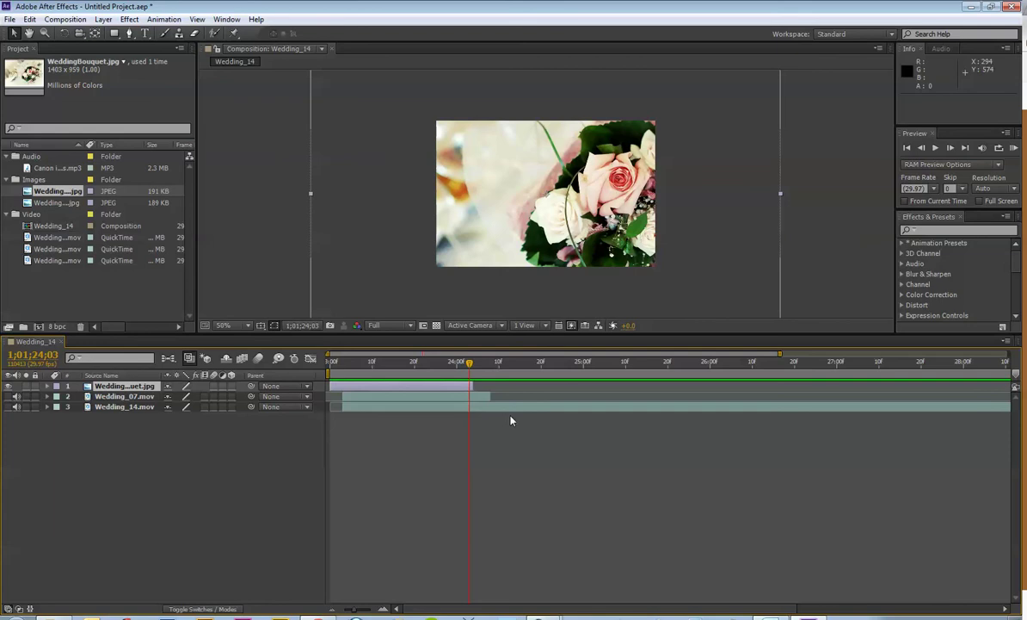
pyautogui.press('Home')
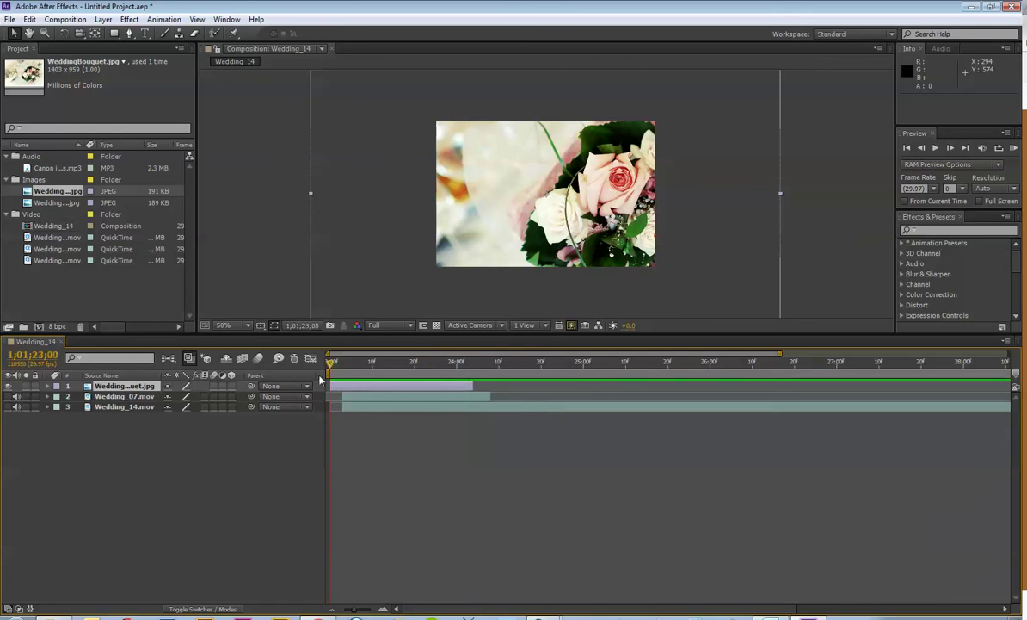
pyautogui.moveTo(330, 361); pyautogui.dragTo(402, 393)
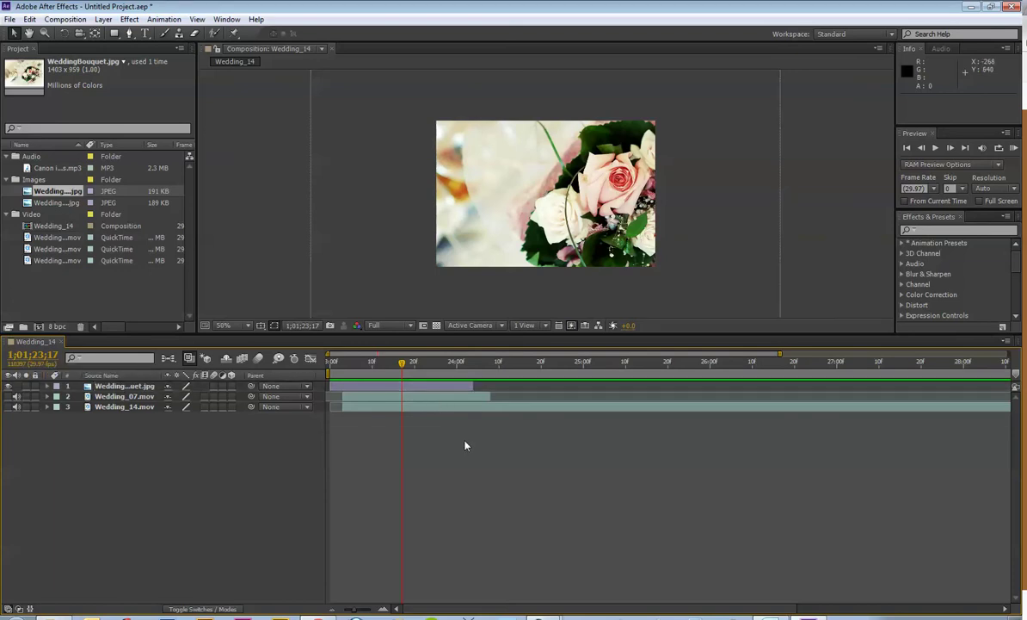
# Step: Extend the composition's duration to about one minute and zoom the timeline to show the layers' full length
pyautogui.hotkey('ctrl', 'k')
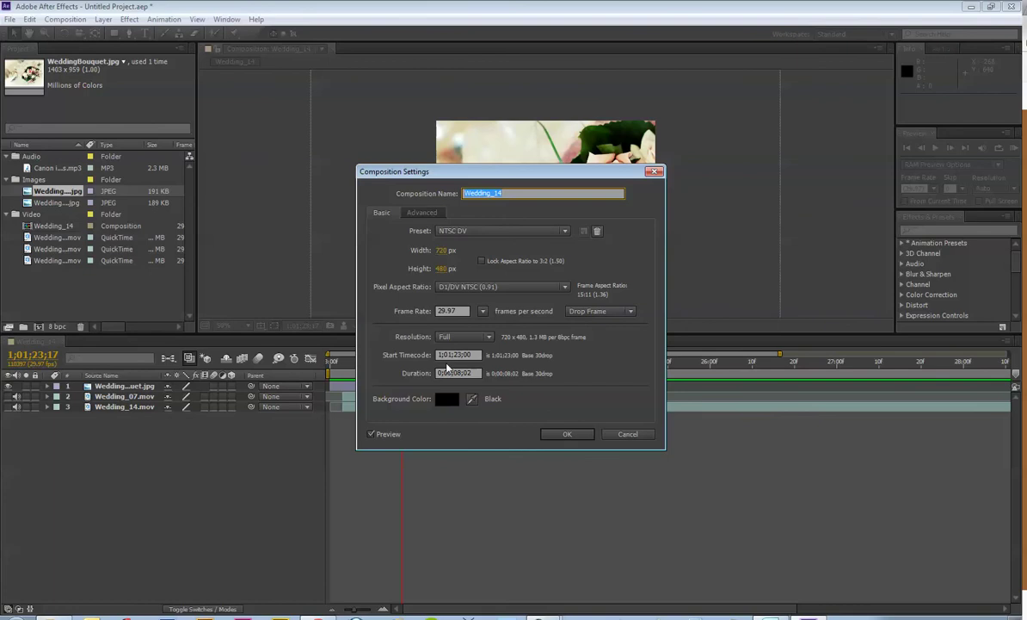
pyautogui.click(447, 373)
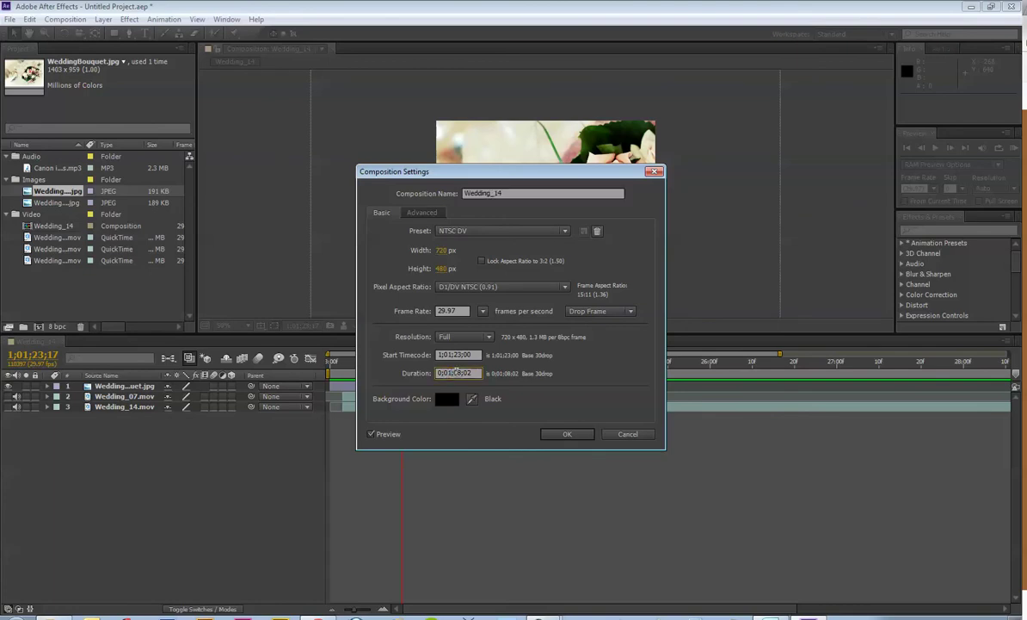
pyautogui.write('00')
pyautogui.click(556, 433)
pyautogui.moveTo(369, 610); pyautogui.dragTo(363, 609)
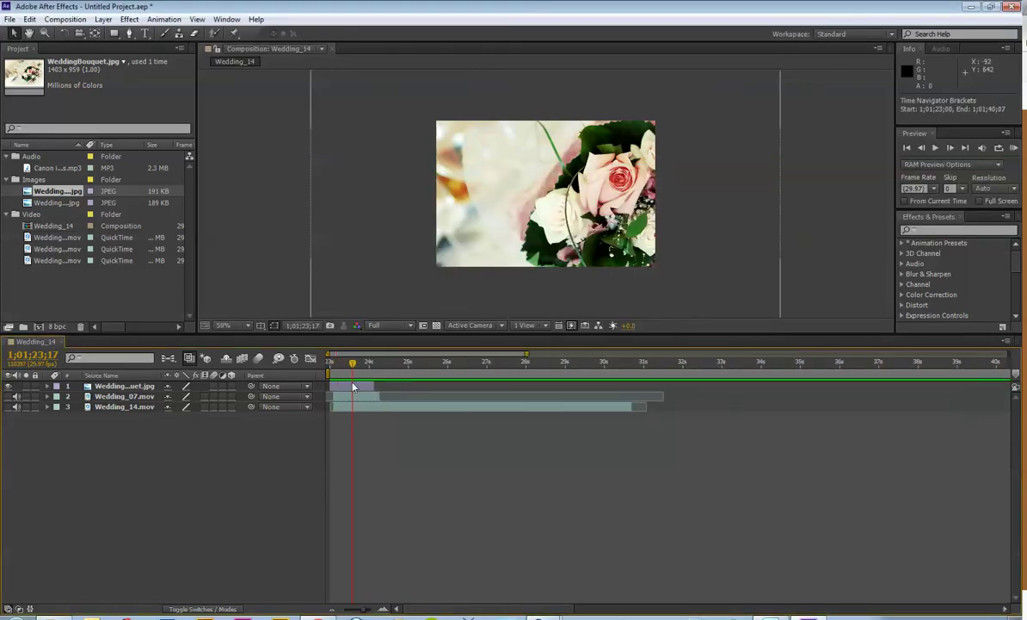
# Step: Mute the audio of the Wedding_07.mov and Wedding_14.mov layers while keeping their video hidden
pyautogui.click(125, 396)
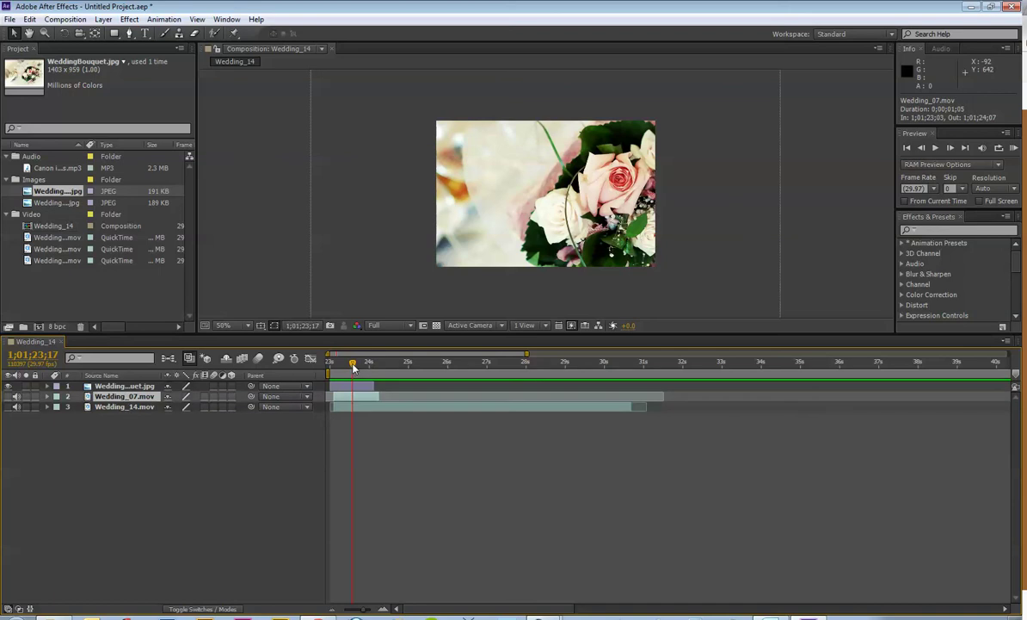
pyautogui.moveTo(353, 366); pyautogui.dragTo(342, 369)
pyautogui.click(8, 396)
pyautogui.click(9, 396)
pyautogui.click(10, 407)
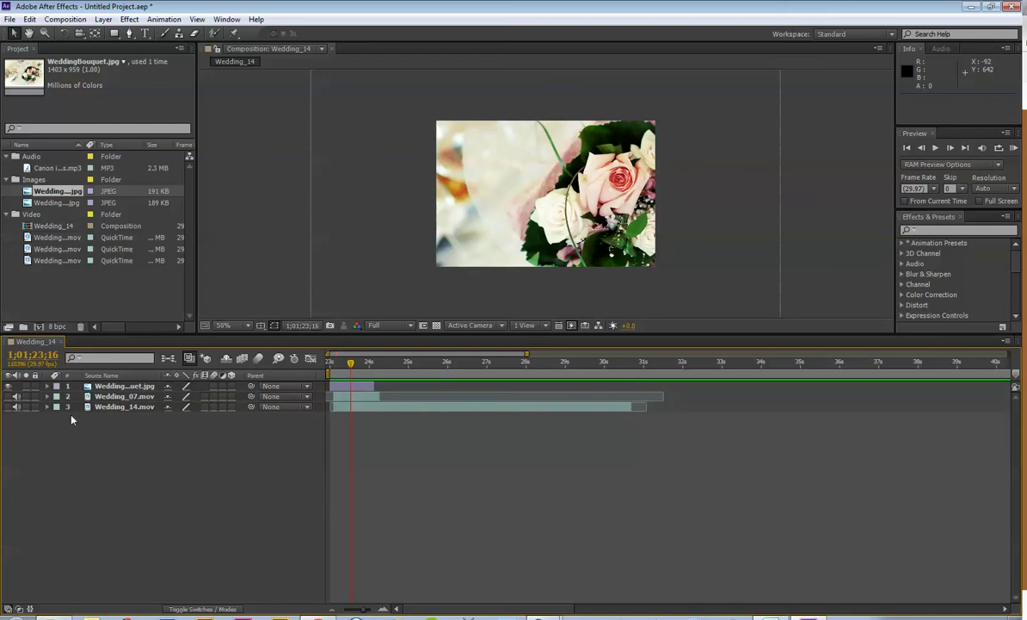
pyautogui.click(16, 396)
pyautogui.click(16, 406)
# Step: Scale the WeddingBouquet.jpg layer down from its corner to about half its size so the whole bouquet fits the frame
pyautogui.press(',')
pyautogui.press(',')
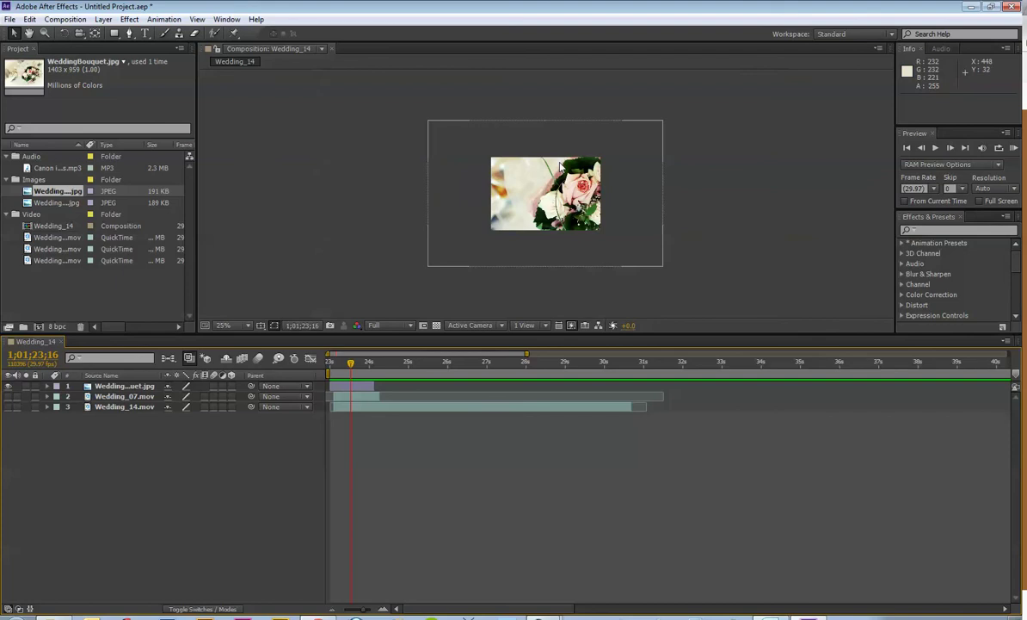
pyautogui.click(637, 187)
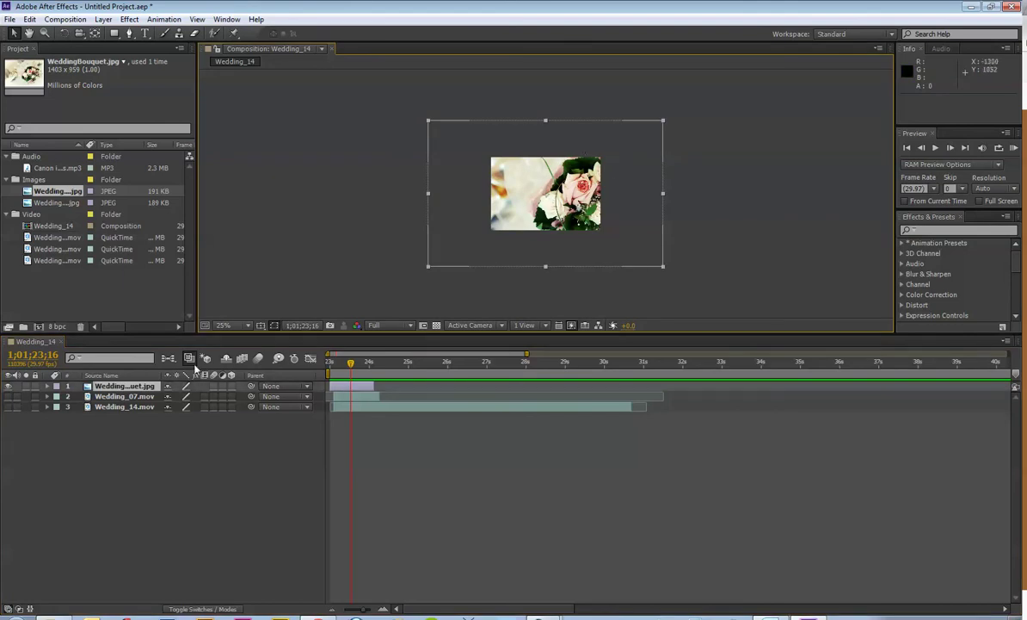
pyautogui.click(662, 125)
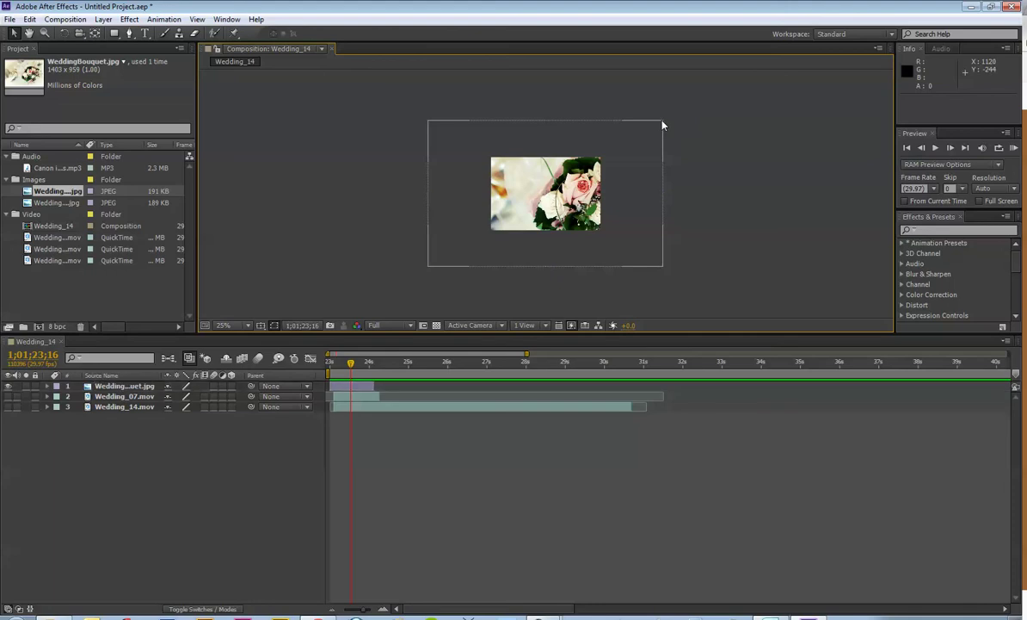
pyautogui.click(661, 124)
pyautogui.click(665, 120)
pyautogui.click(661, 123)
pyautogui.moveTo(663, 121); pyautogui.dragTo(646, 161)
pyautogui.press('.')
pyautogui.press('.')
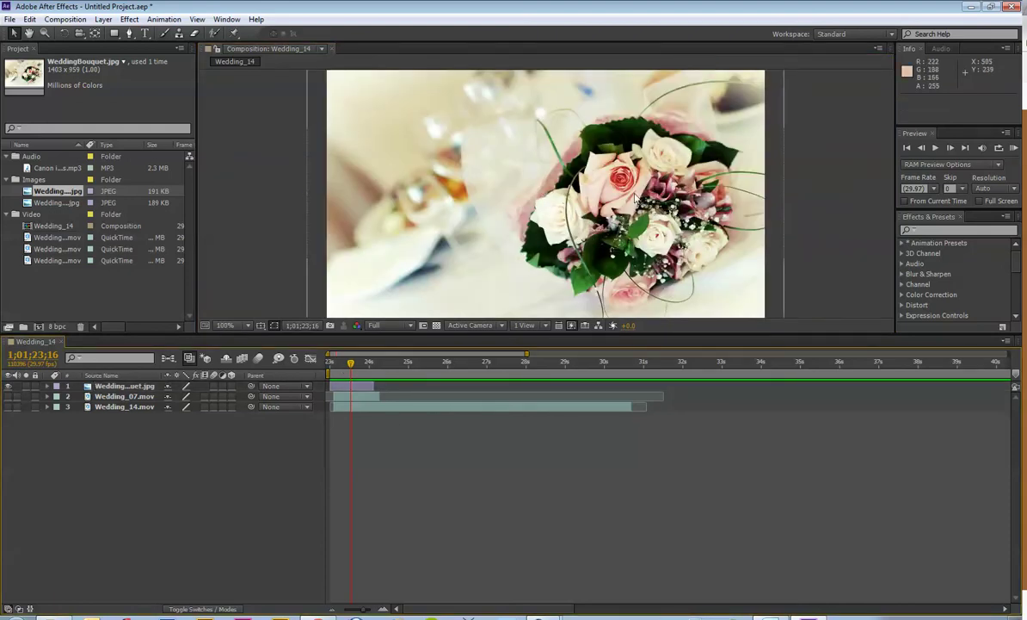
# Step: Reveal the WeddingBouquet.jpg layer's transform properties and add starting Scale and Position keyframes at 1;01;23;00
pyautogui.click(48, 386)
pyautogui.click(47, 386)
pyautogui.click(47, 386)
pyautogui.click(58, 397)
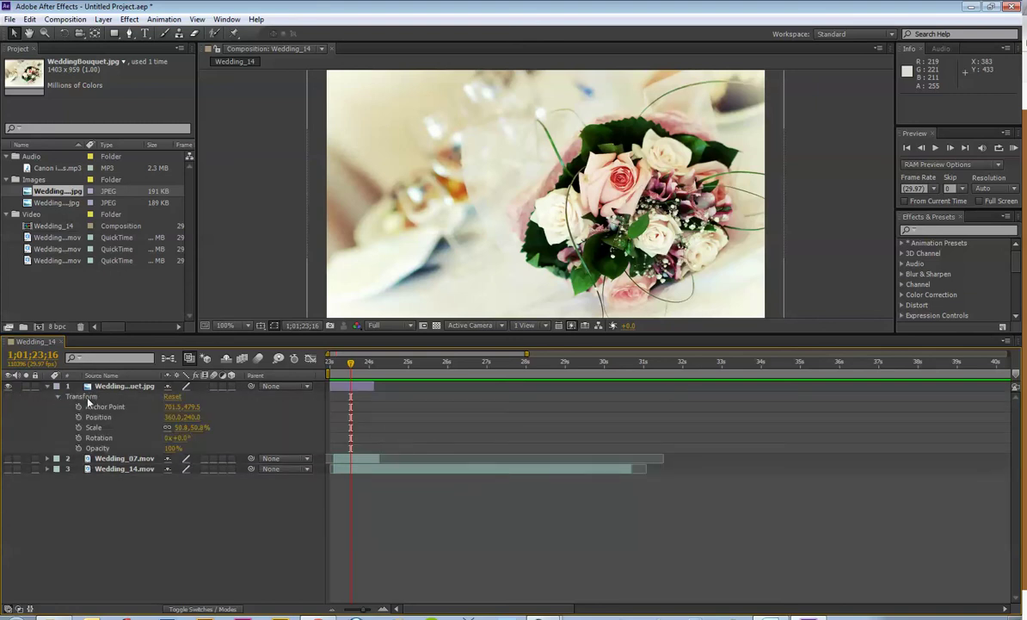
pyautogui.moveTo(350, 356); pyautogui.dragTo(310, 344)
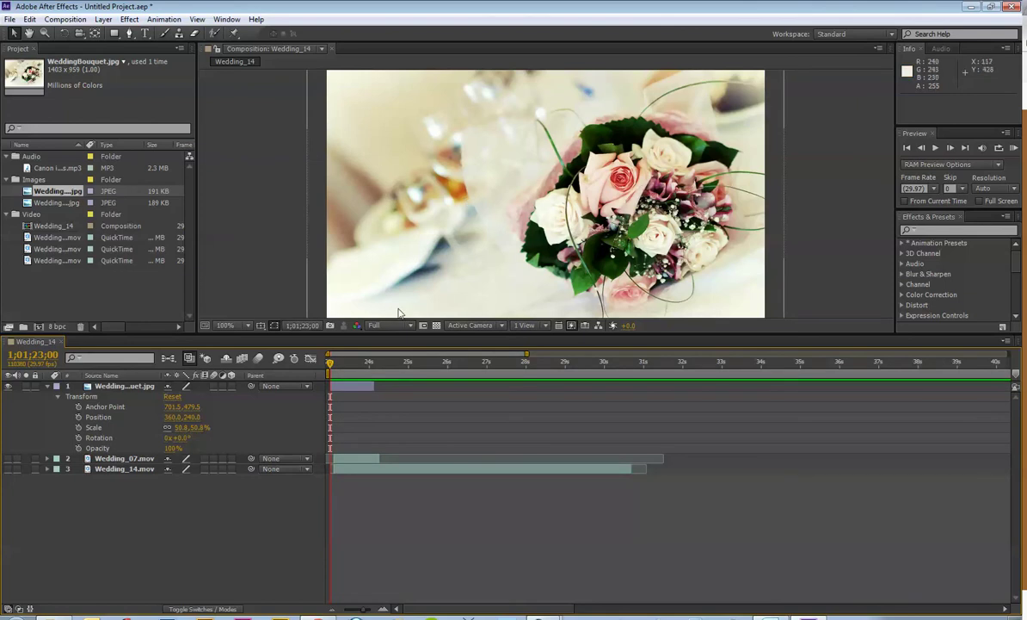
pyautogui.click(78, 426)
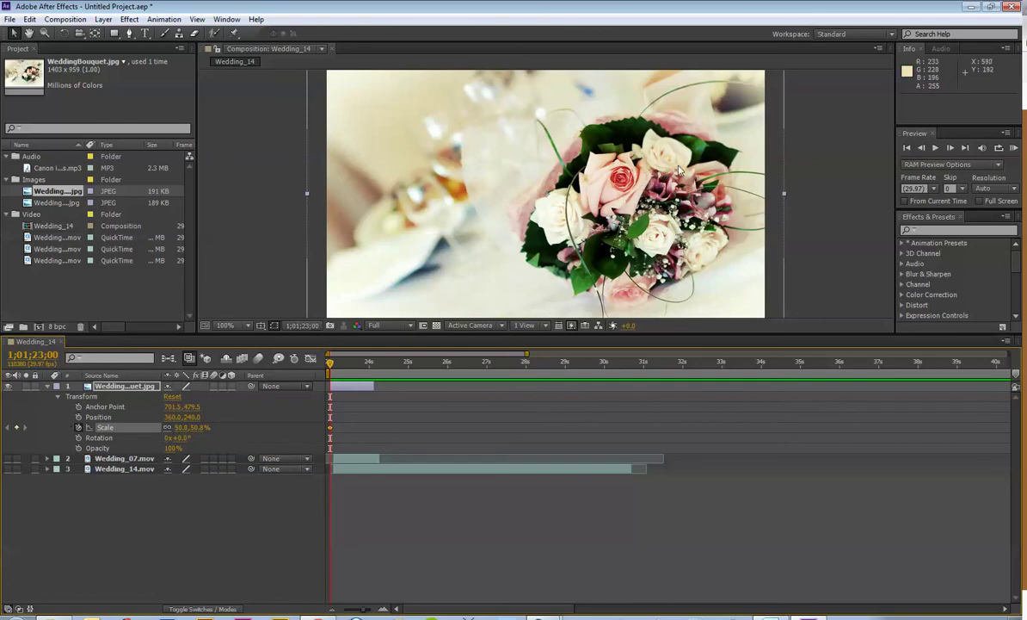
pyautogui.click(78, 417)
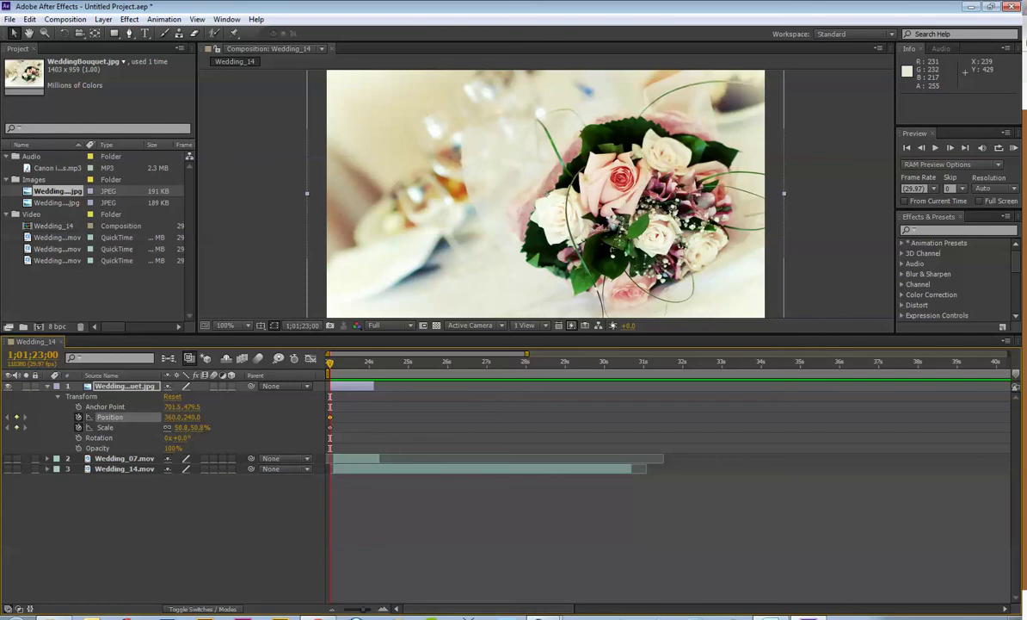
# Step: Add a Scale keyframe of 60% in both dimensions at the bouquet layer's end, 1;01;24;03
pyautogui.scroll(5, 363, 610)
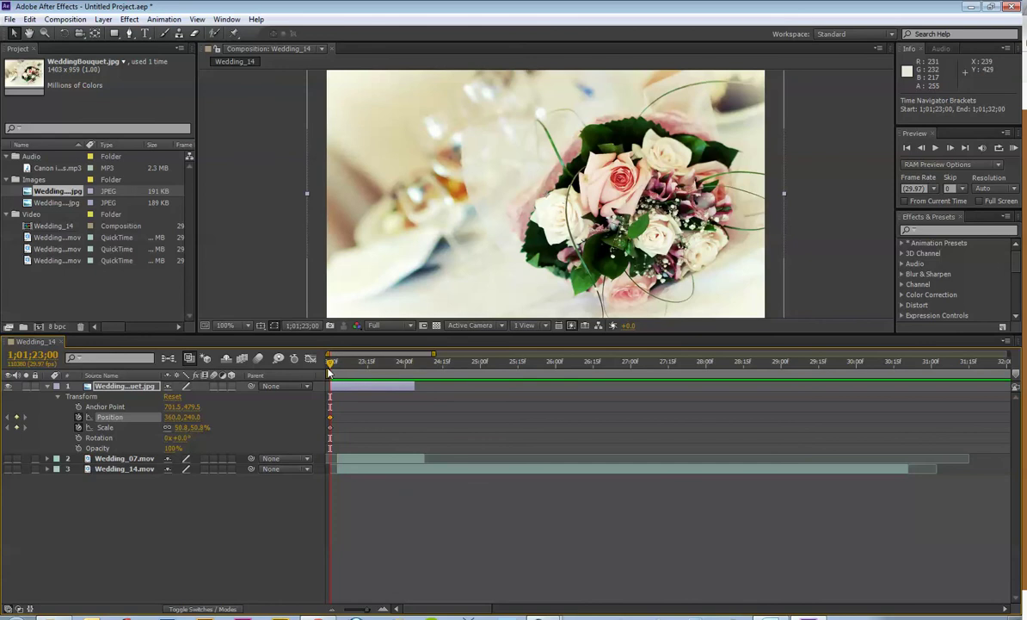
pyautogui.moveTo(329, 368); pyautogui.dragTo(412, 370)
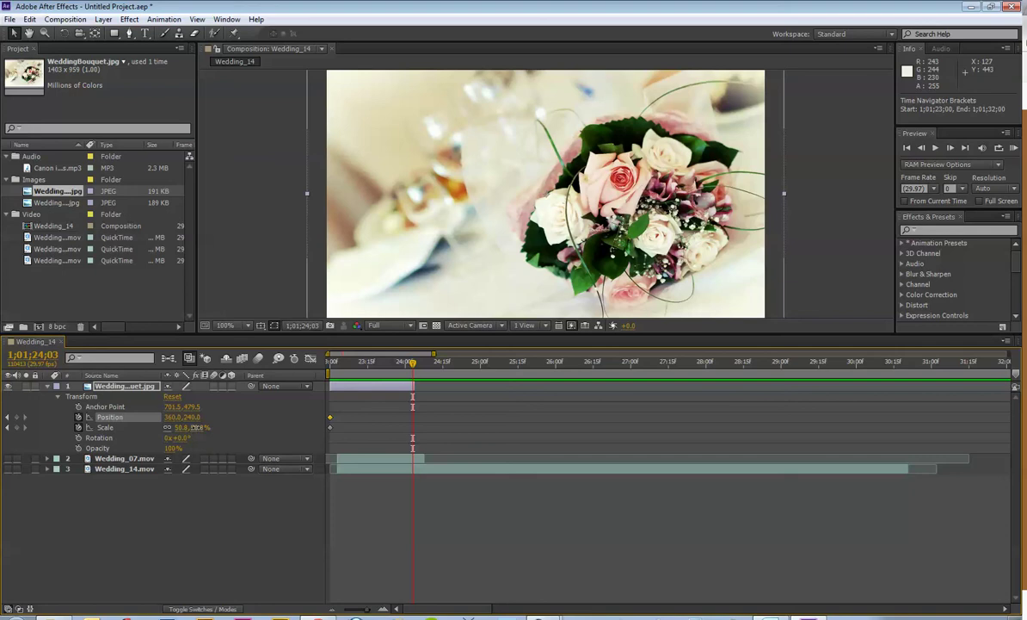
pyautogui.moveTo(194, 427); pyautogui.dragTo(196, 430)
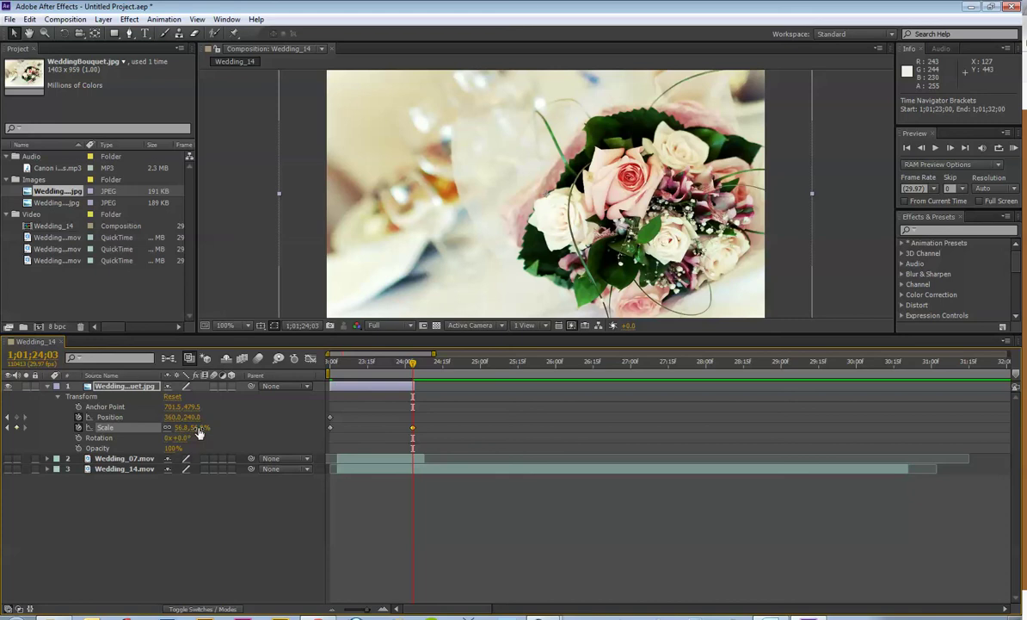
pyautogui.click(198, 428)
pyautogui.write('60')
pyautogui.press('Return')
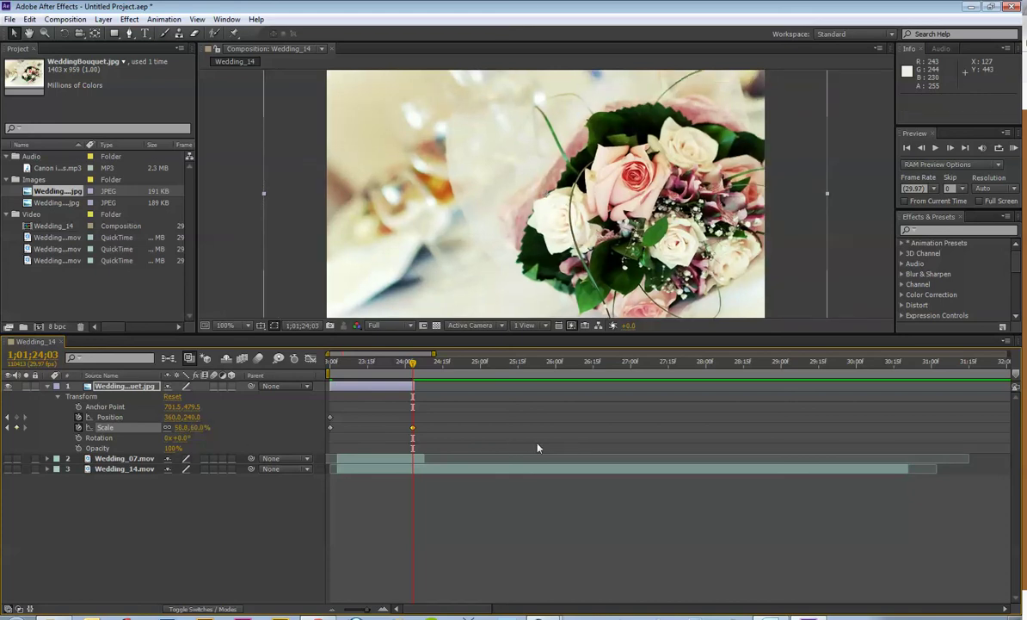
pyautogui.click(179, 426)
pyautogui.write('60.0,60.0')
pyautogui.press('Return')
# Step: Shorten the work area to end at 1;01;24;03 and RAM preview the bouquet's zoom from the start
pyautogui.moveTo(414, 365)
pyautogui.mouseDown()
pyautogui.moveTo(340, 366)
pyautogui.moveTo(411, 365)
pyautogui.mouseUp()
pyautogui.moveTo(413, 366)
pyautogui.mouseDown()
pyautogui.moveTo(353, 365)
pyautogui.moveTo(413, 379)
pyautogui.moveTo(328, 384)
pyautogui.moveTo(414, 385)
pyautogui.mouseUp()
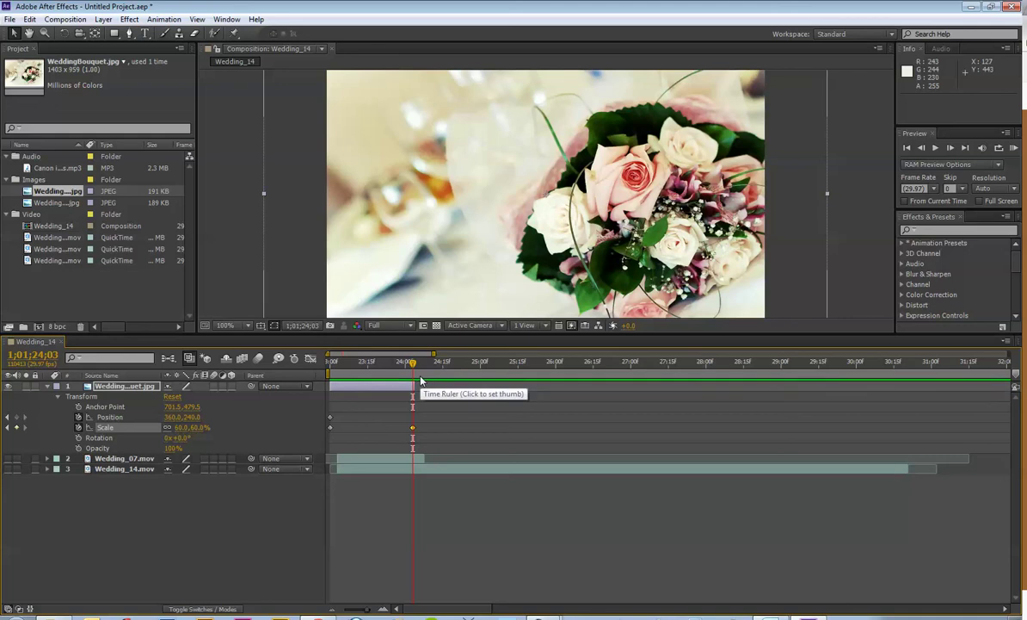
pyautogui.moveTo(417, 376)
pyautogui.mouseDown()
pyautogui.moveTo(330, 376)
pyautogui.moveTo(413, 365)
pyautogui.mouseUp()
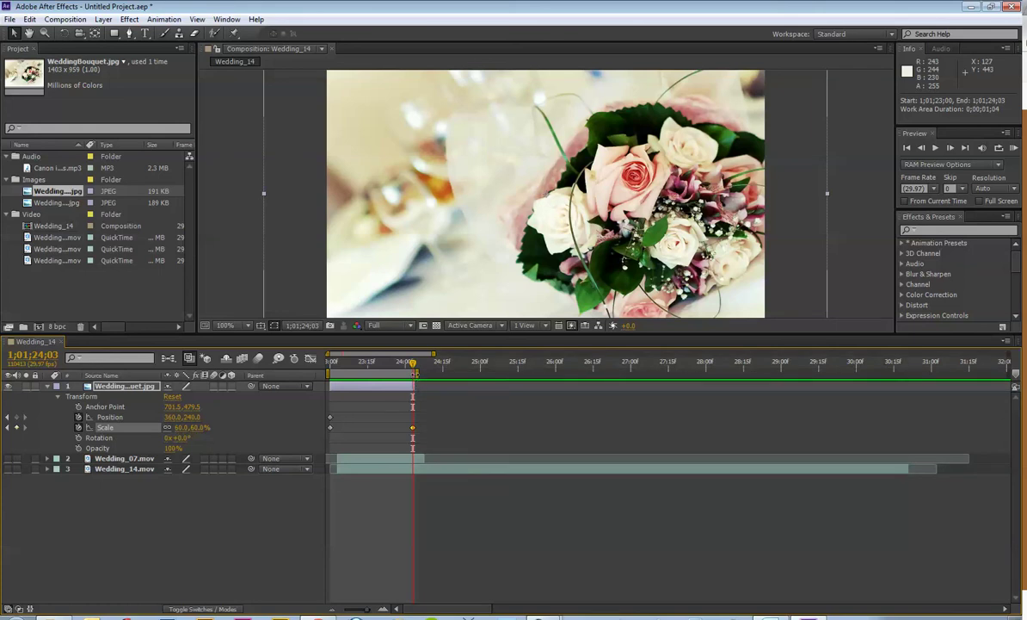
pyautogui.moveTo(414, 365); pyautogui.dragTo(316, 365)
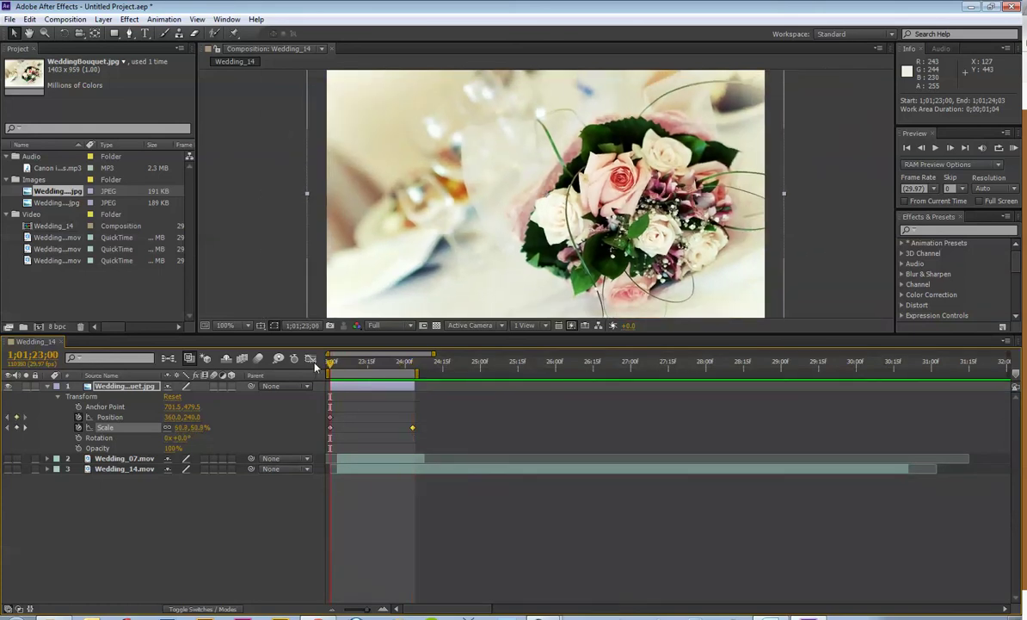
pyautogui.press('KP_0')
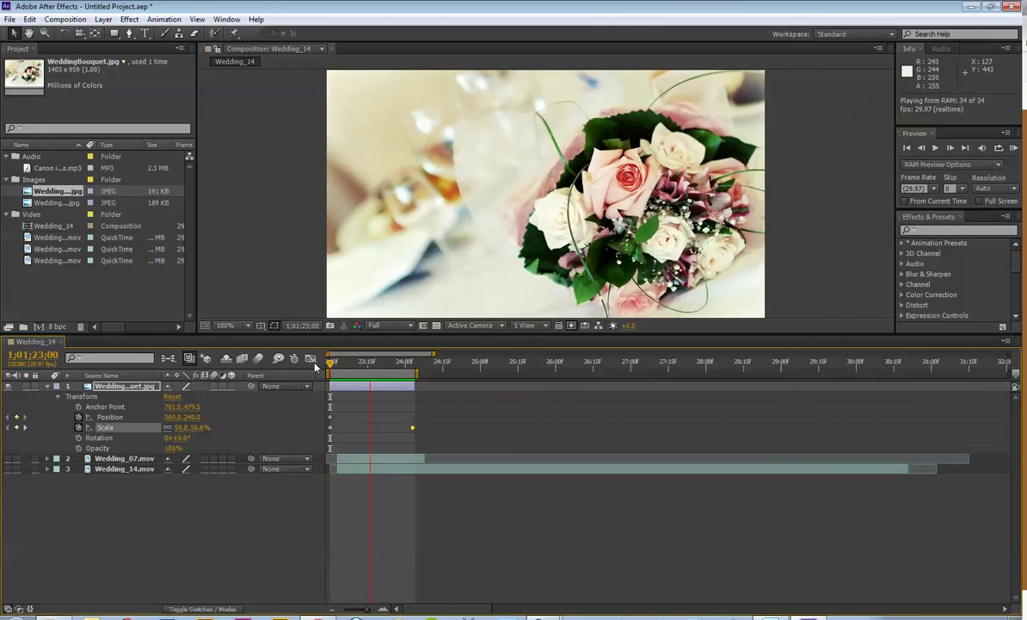
pyautogui.press('space')
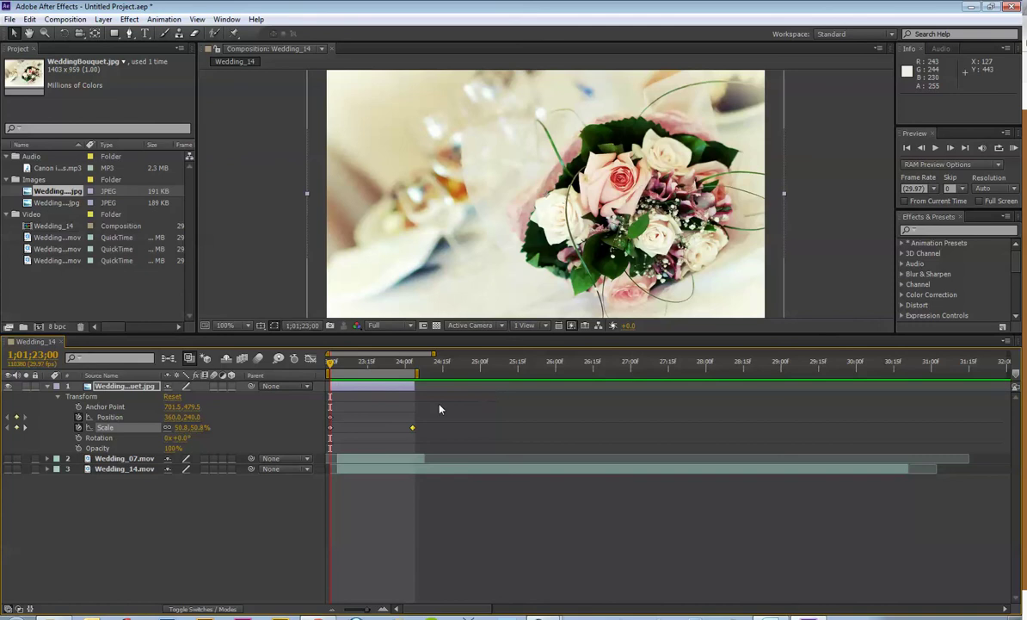
# Step: Add a Position keyframe at 1;01;24;03 by moving the bouquet image to about 230, 267
pyautogui.moveTo(331, 362); pyautogui.dragTo(414, 396)
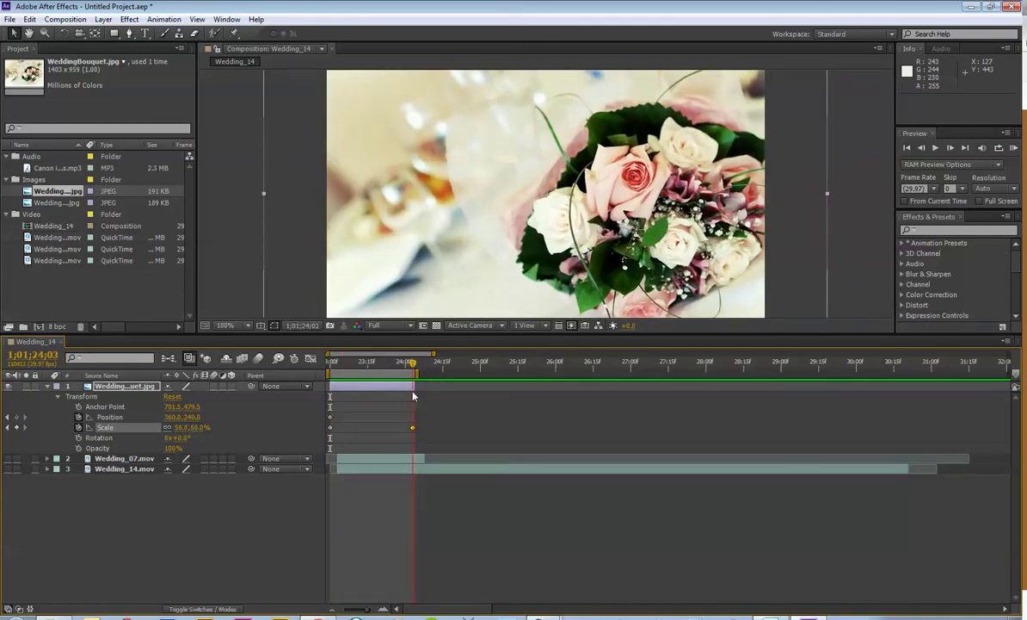
pyautogui.click(115, 418)
pyautogui.press('Home')
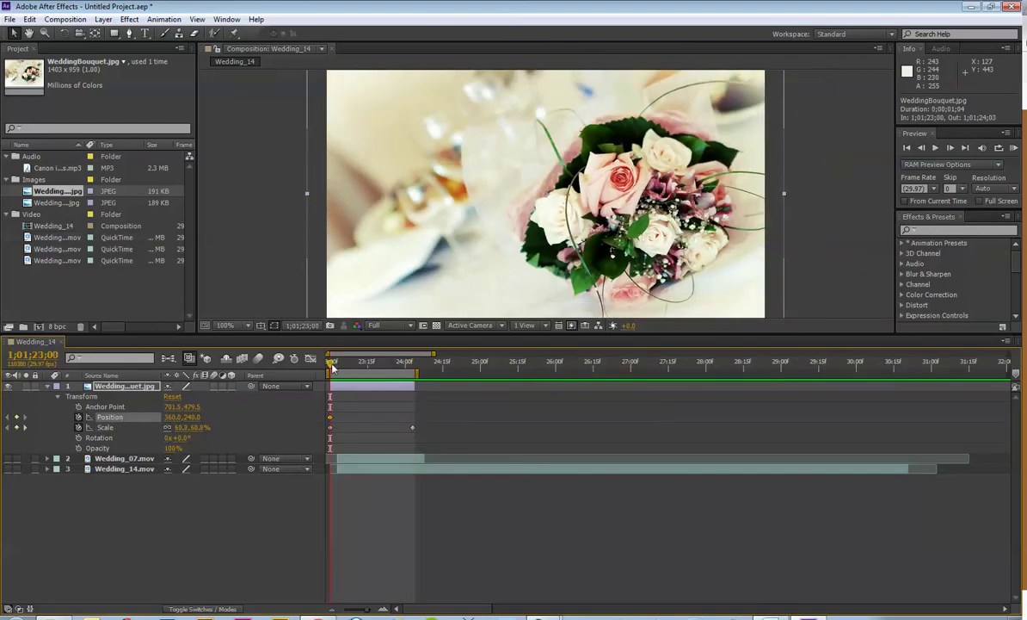
pyautogui.moveTo(333, 368); pyautogui.dragTo(413, 370)
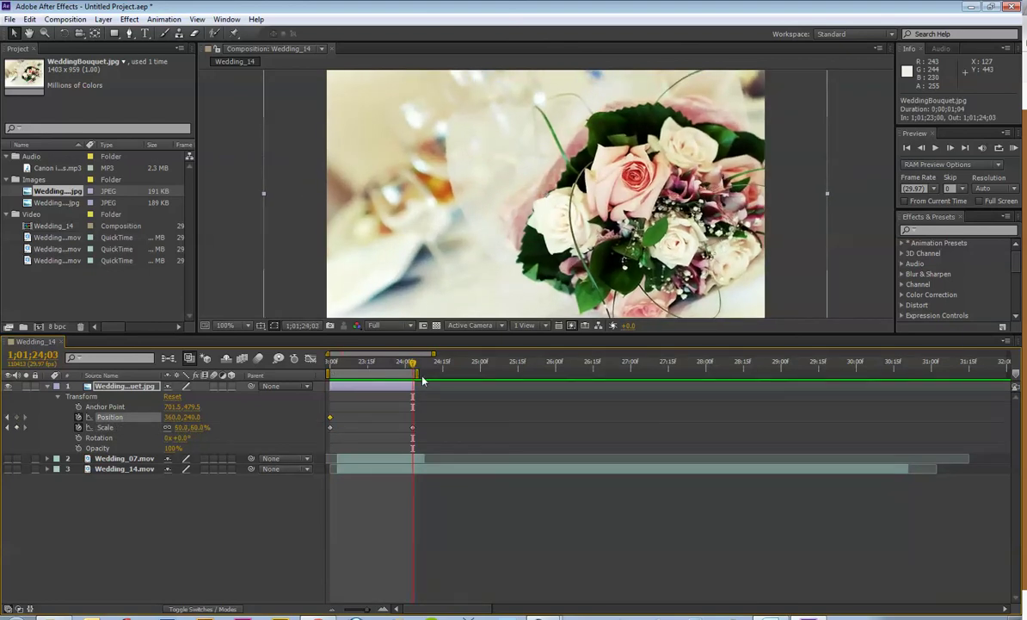
pyautogui.moveTo(633, 232); pyautogui.dragTo(557, 246)
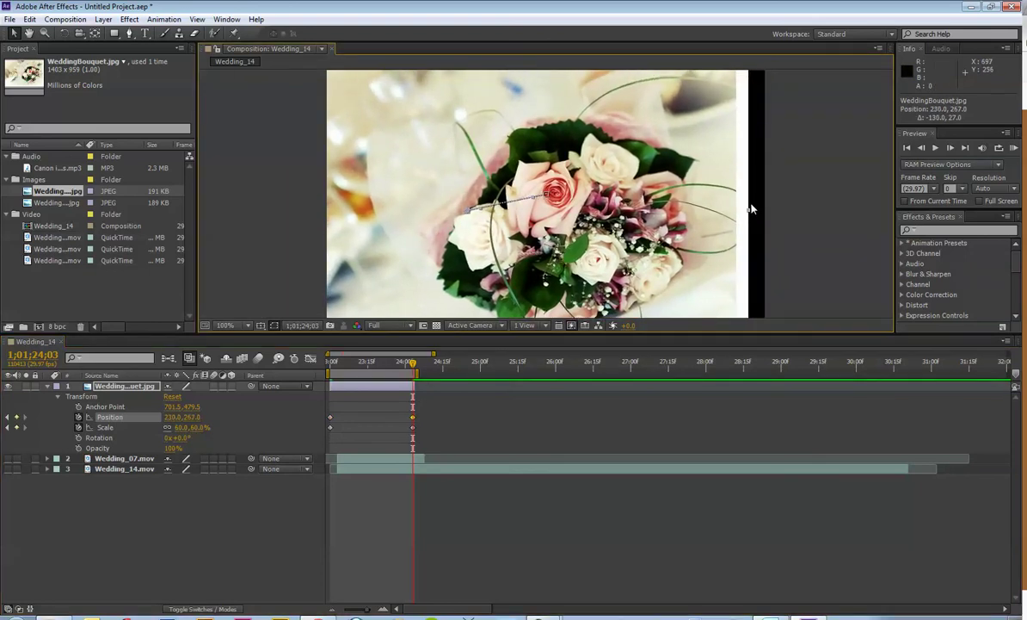
# Step: Raise the ending Scale keyframe to 64% so the image covers the frame's edge, and RAM preview the animation
pyautogui.press(',')
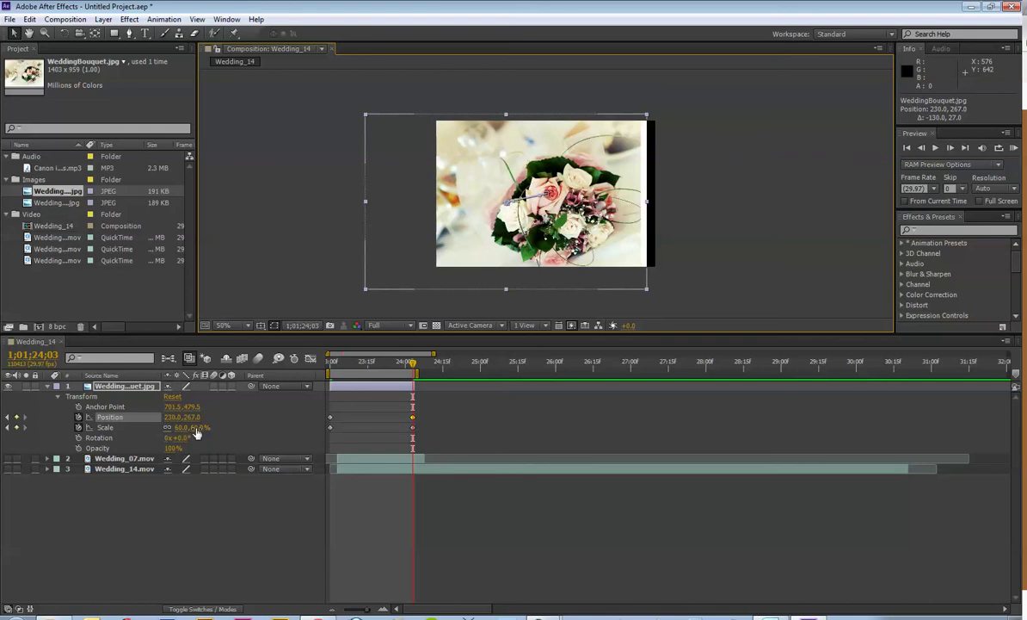
pyautogui.moveTo(177, 428); pyautogui.dragTo(199, 428)
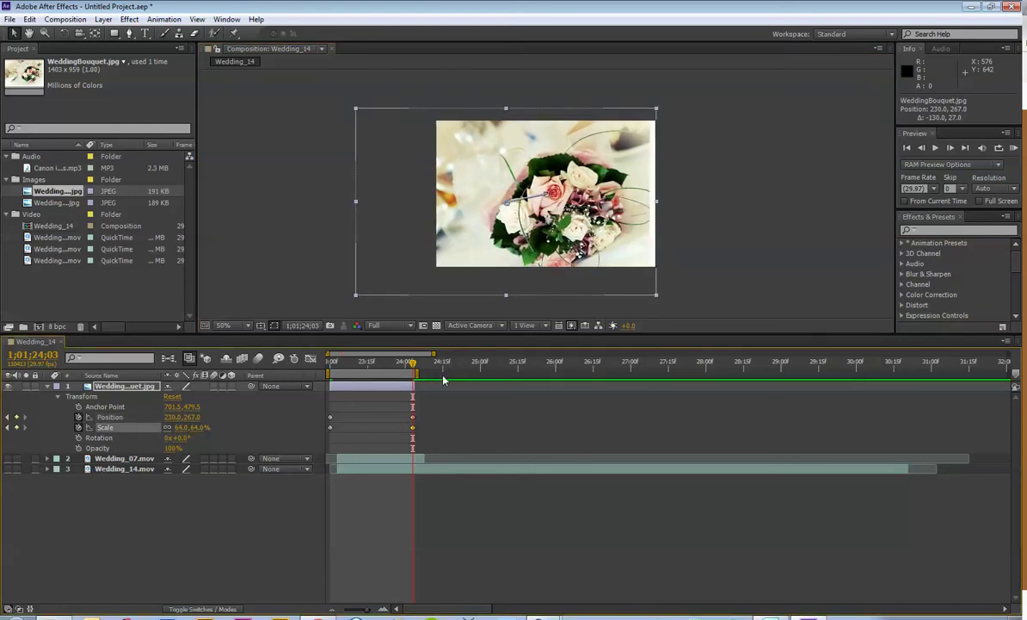
pyautogui.press('KP_0')
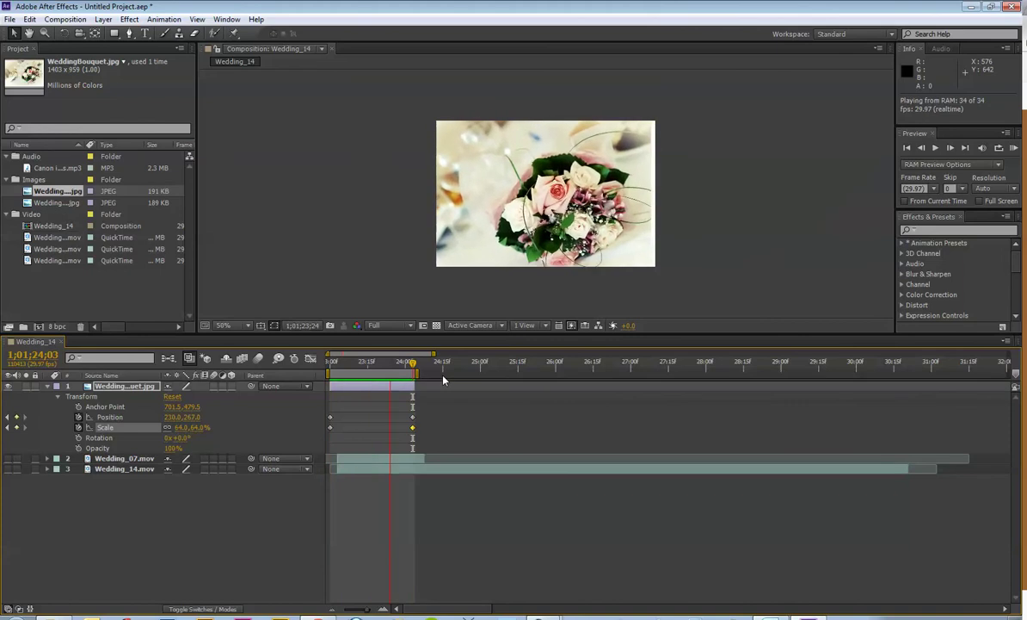
pyautogui.press('space')
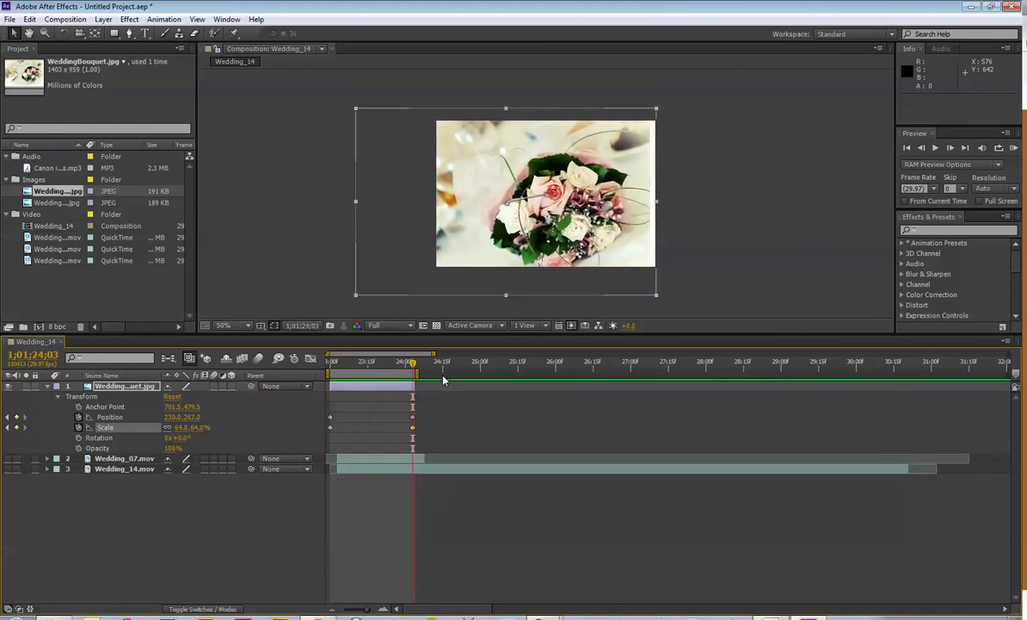
# Step: Extend the bouquet layer, its ending Position and Scale keyframes, and the work area to about 1;01;26;01
pyautogui.moveTo(414, 389); pyautogui.dragTo(557, 391)
pyautogui.moveTo(431, 409); pyautogui.dragTo(558, 428)
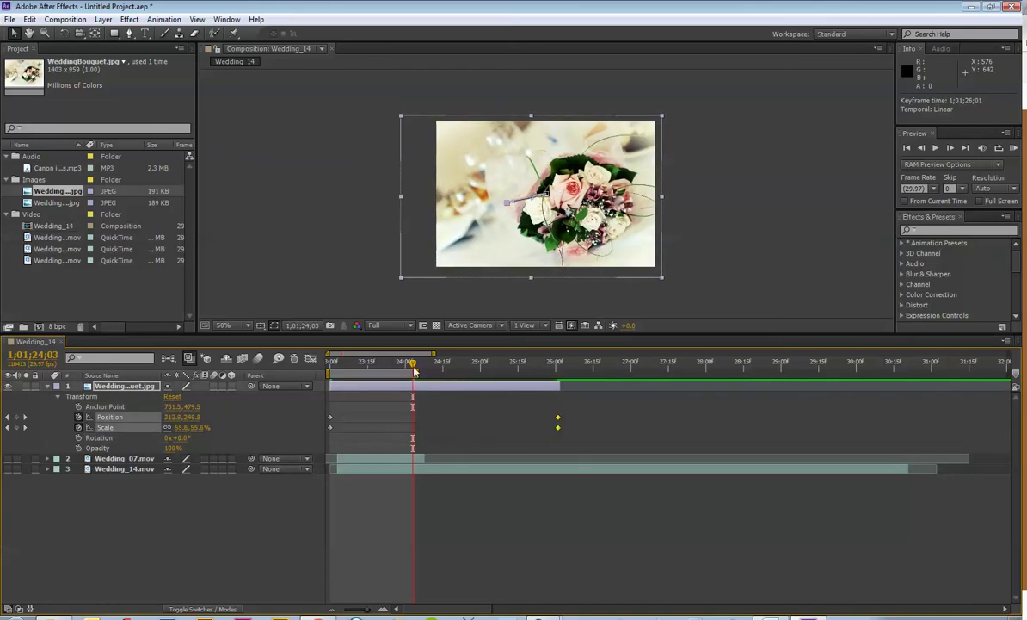
pyautogui.moveTo(415, 372); pyautogui.dragTo(558, 373)
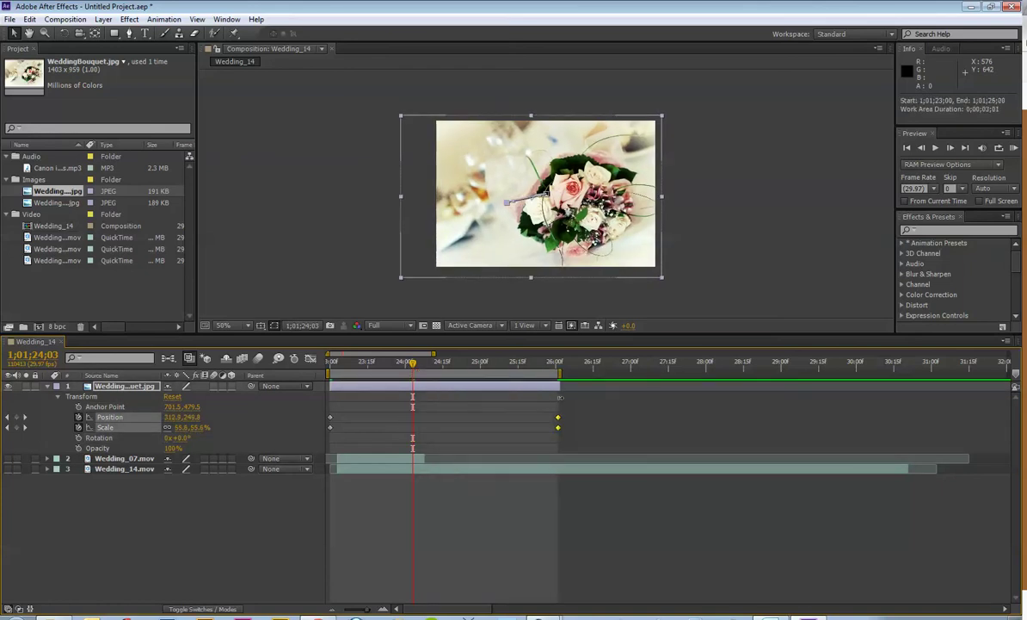
# Step: RAM preview the lengthened bouquet animation and scrub through to its end
pyautogui.press('KP_0')
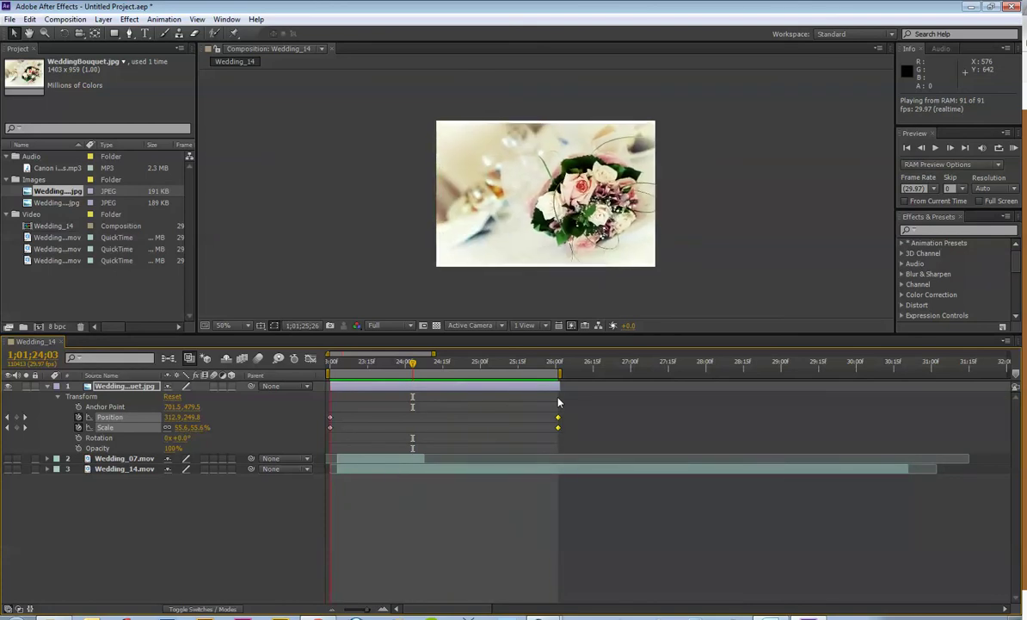
pyautogui.press('space')
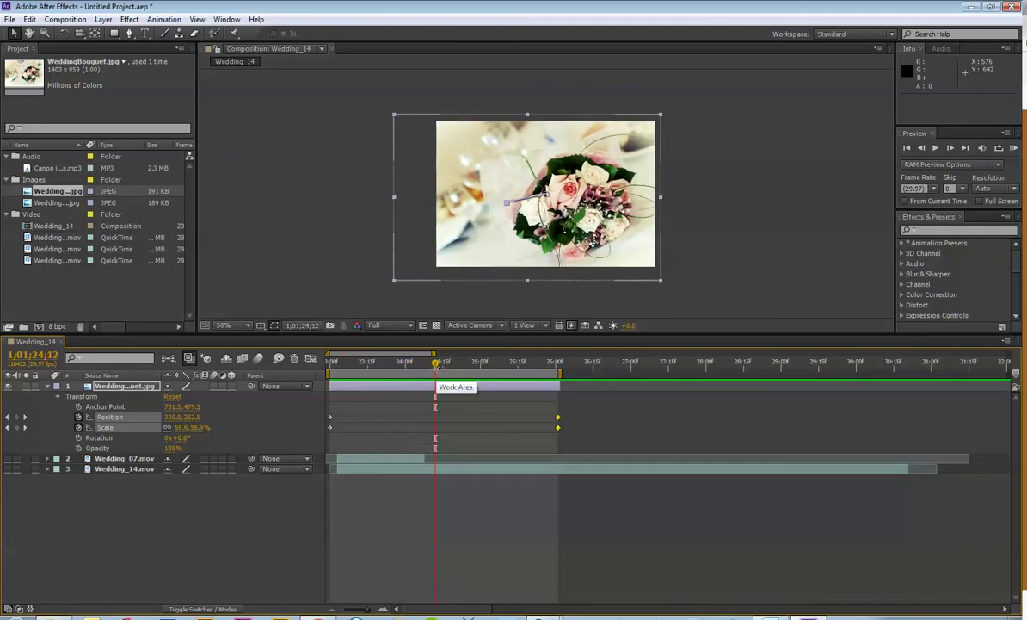
pyautogui.moveTo(435, 362); pyautogui.dragTo(555, 402)
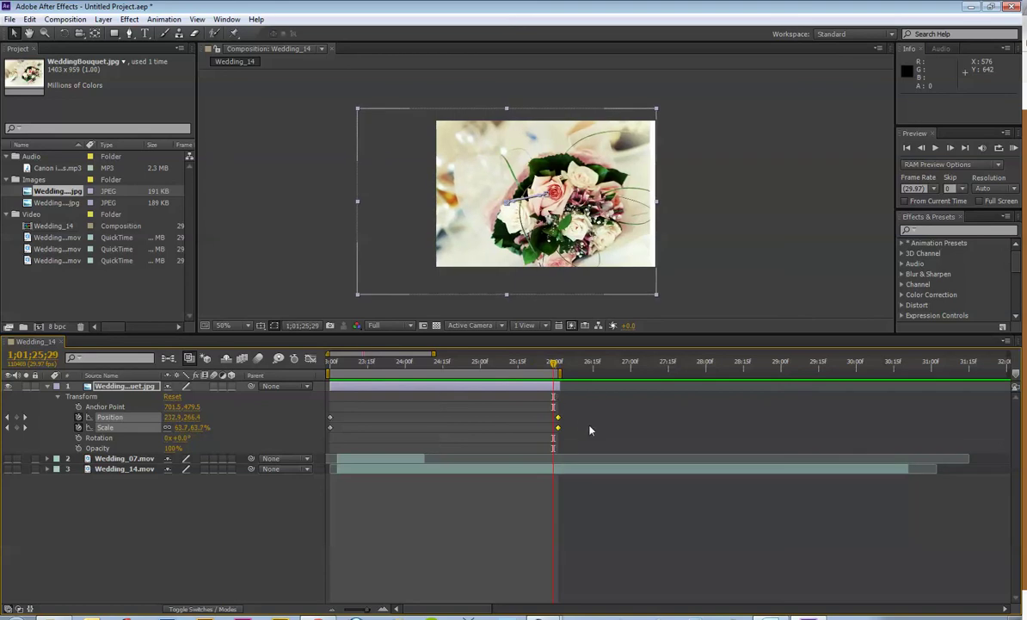
# Step: Apply Easy Ease In to the bouquet layer's ending Position keyframe
pyautogui.click(592, 430)
pyautogui.click(557, 418)
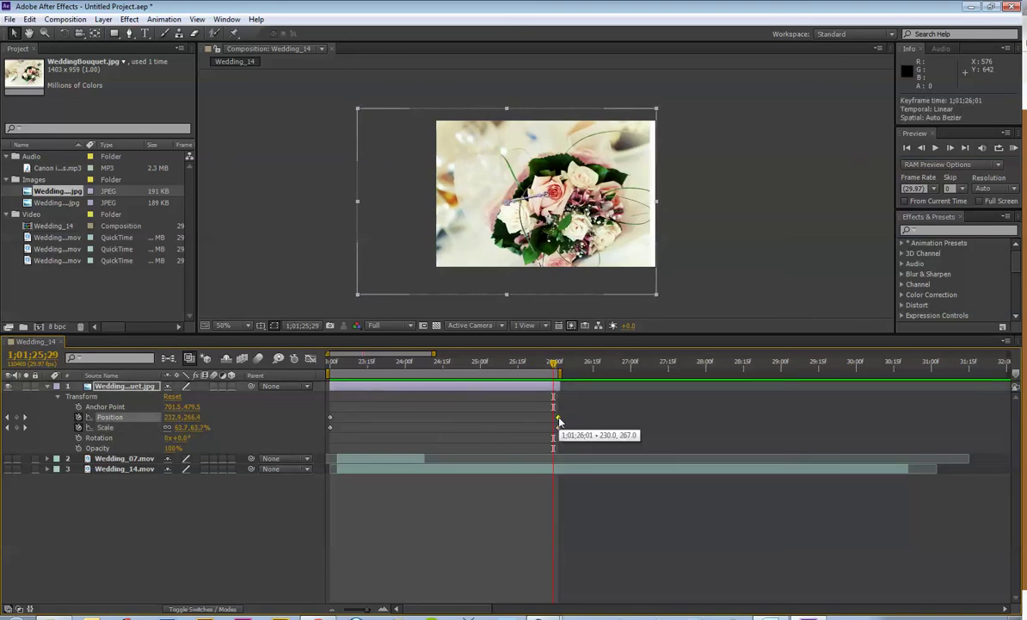
pyautogui.rightClick(558, 418)
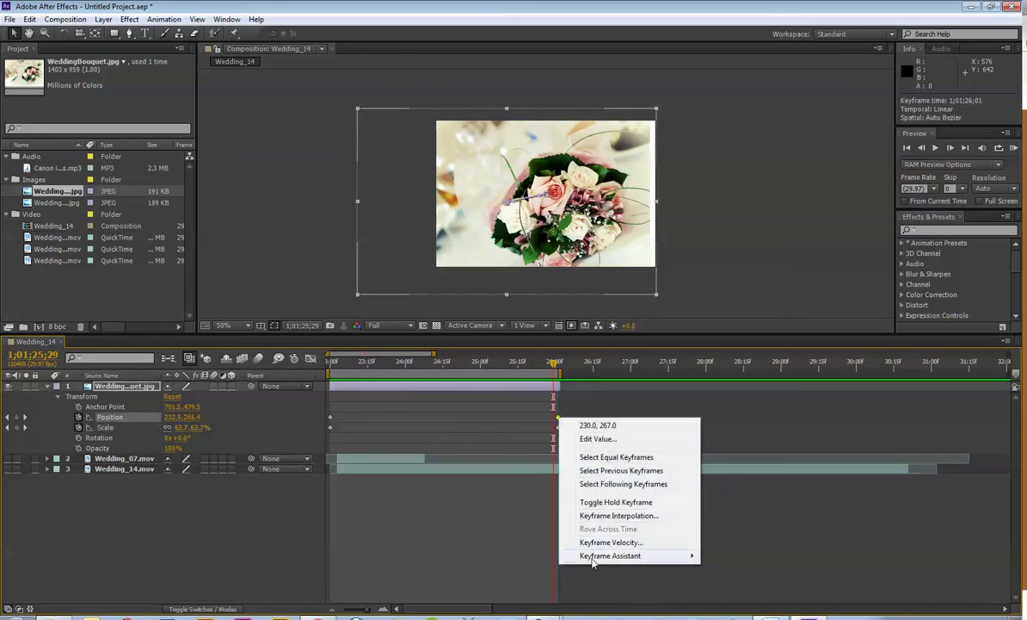
pyautogui.moveTo(593, 555)
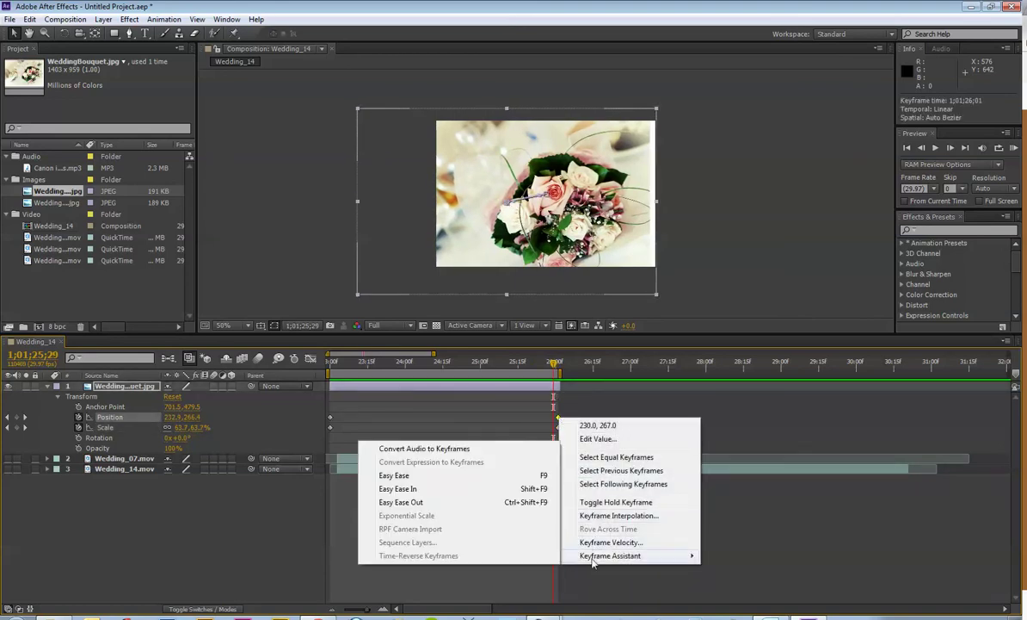
pyautogui.click(398, 488)
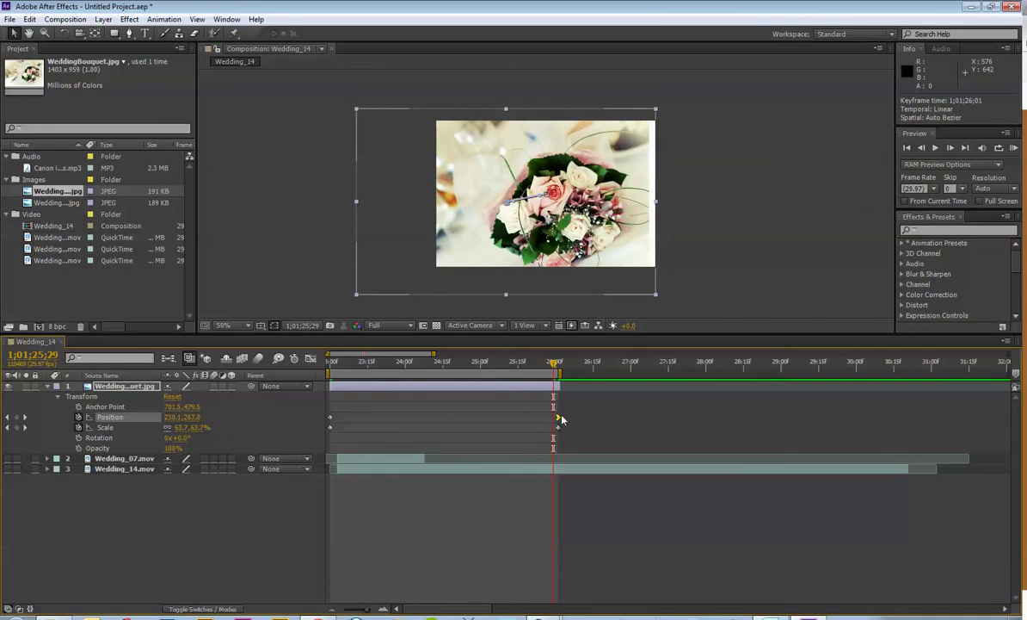
# Step: Apply Easy Ease In to the bouquet layer's ending Scale keyframe and preview the eased motion
pyautogui.rightClick(558, 427)
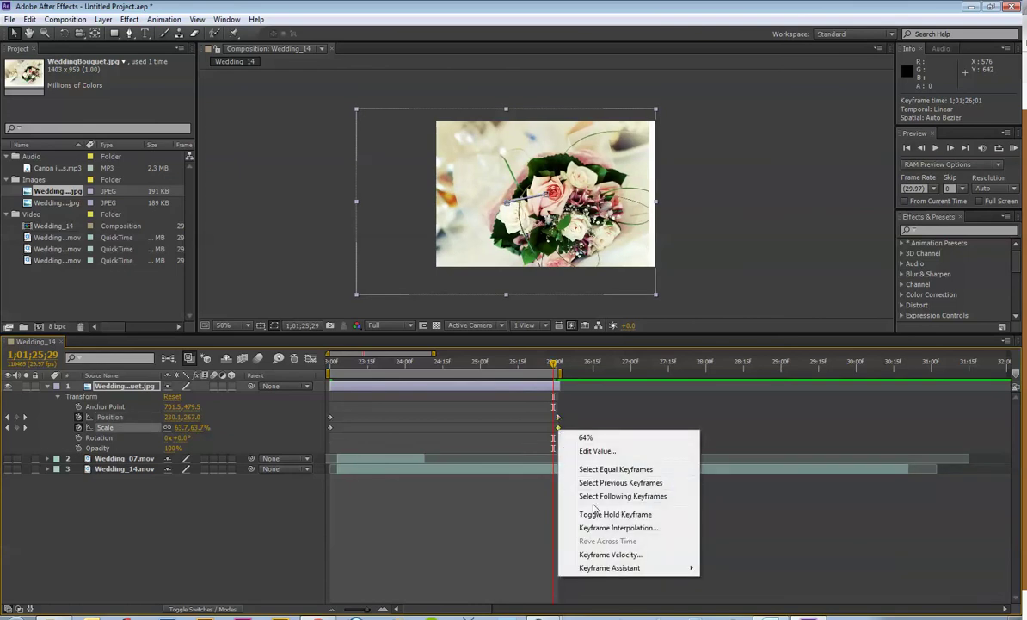
pyautogui.moveTo(568, 567)
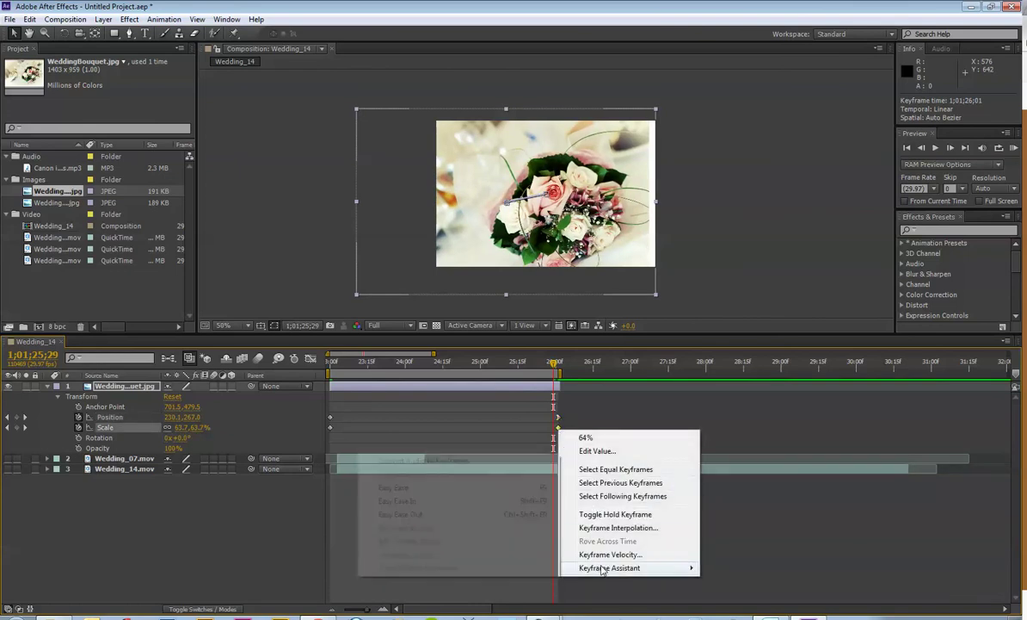
pyautogui.click(426, 501)
pyautogui.press('space')
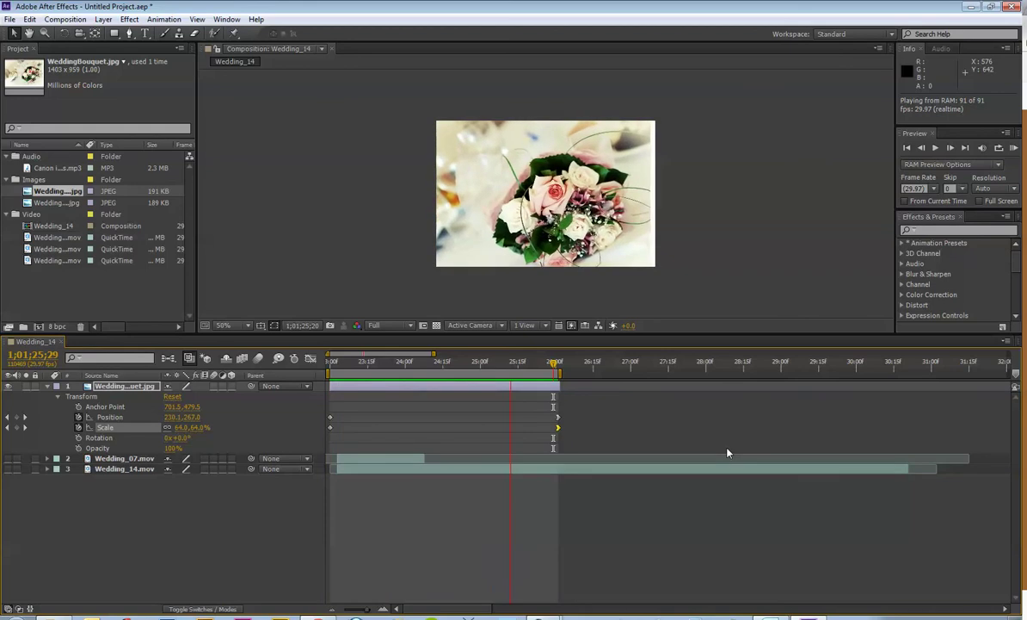
pyautogui.press('space')
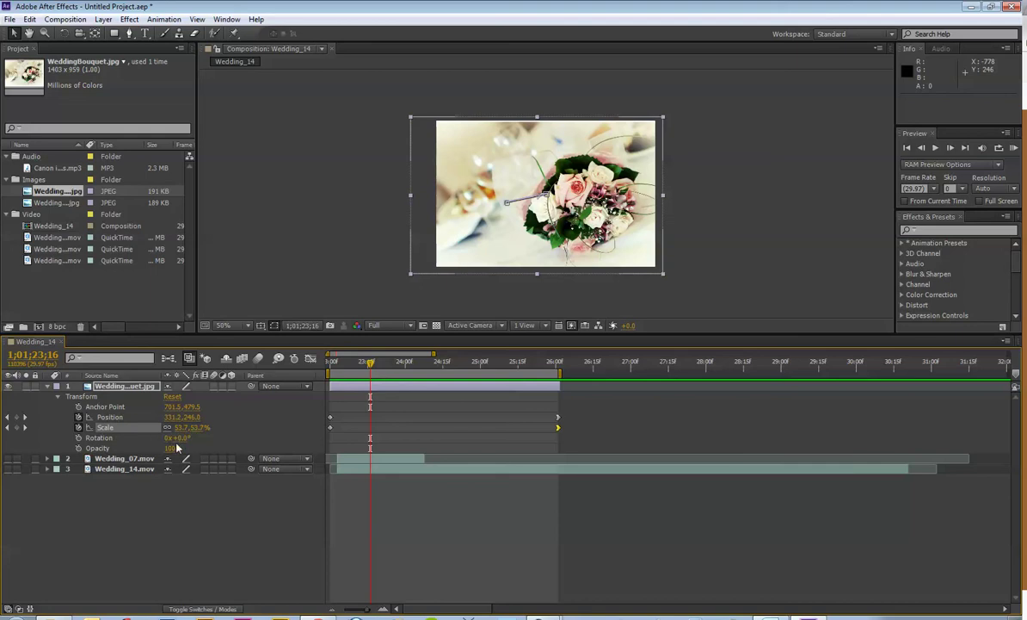
pyautogui.click(55, 281)
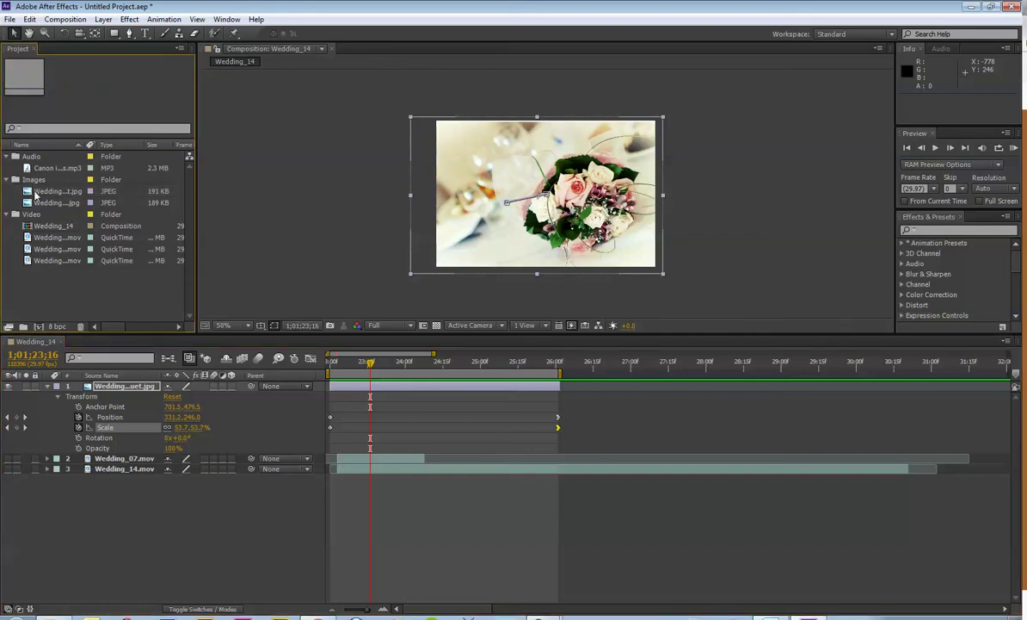
# Step: Add the Canon MP3 to the composition as the lowest layer and reveal its audio waveform
pyautogui.moveTo(42, 167); pyautogui.dragTo(81, 479)
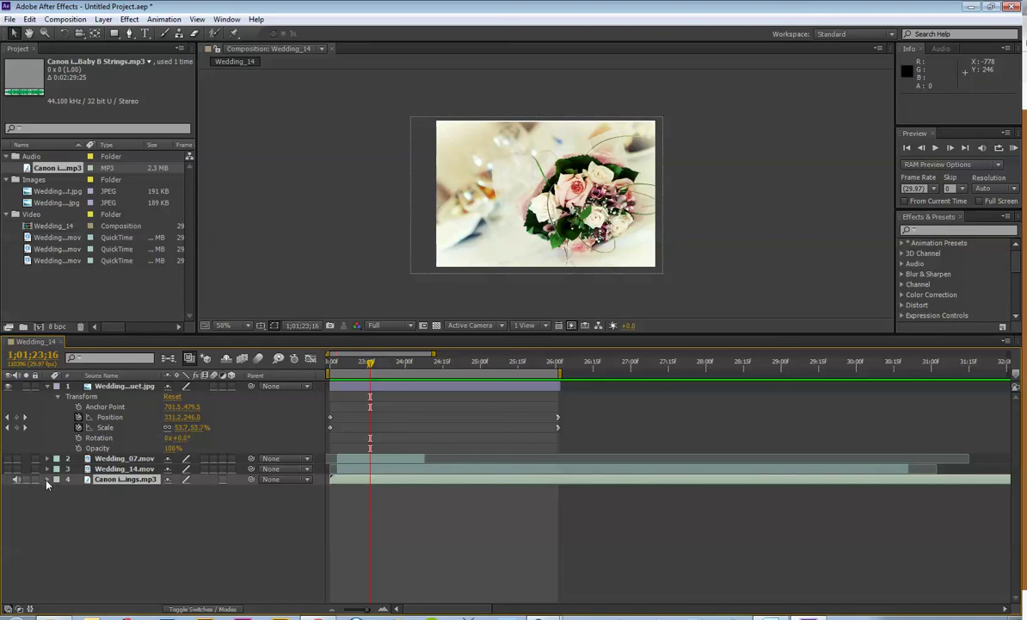
pyautogui.click(47, 480)
pyautogui.click(59, 490)
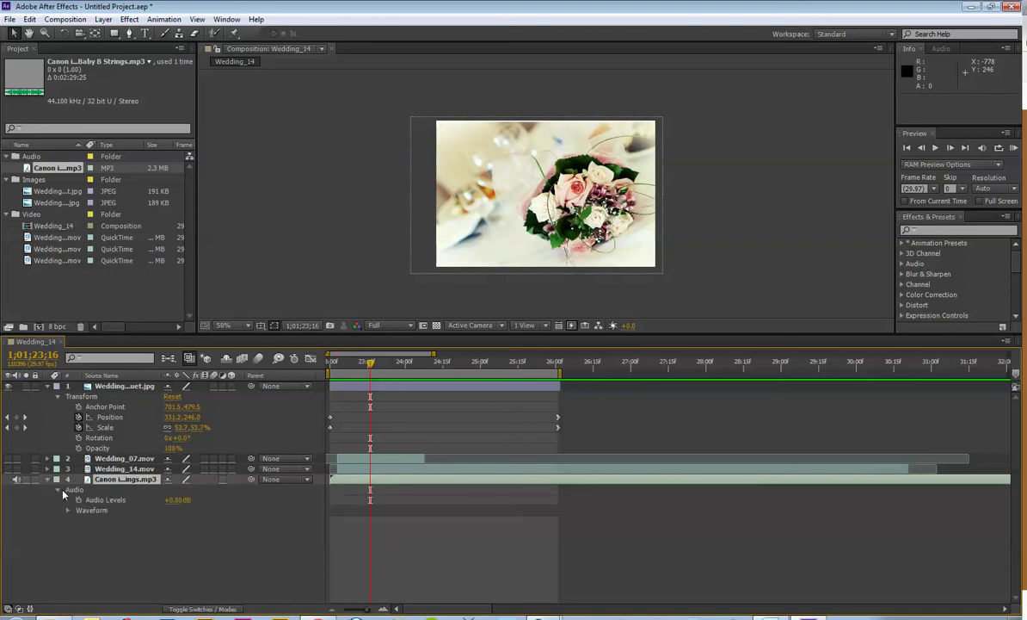
pyautogui.click(69, 511)
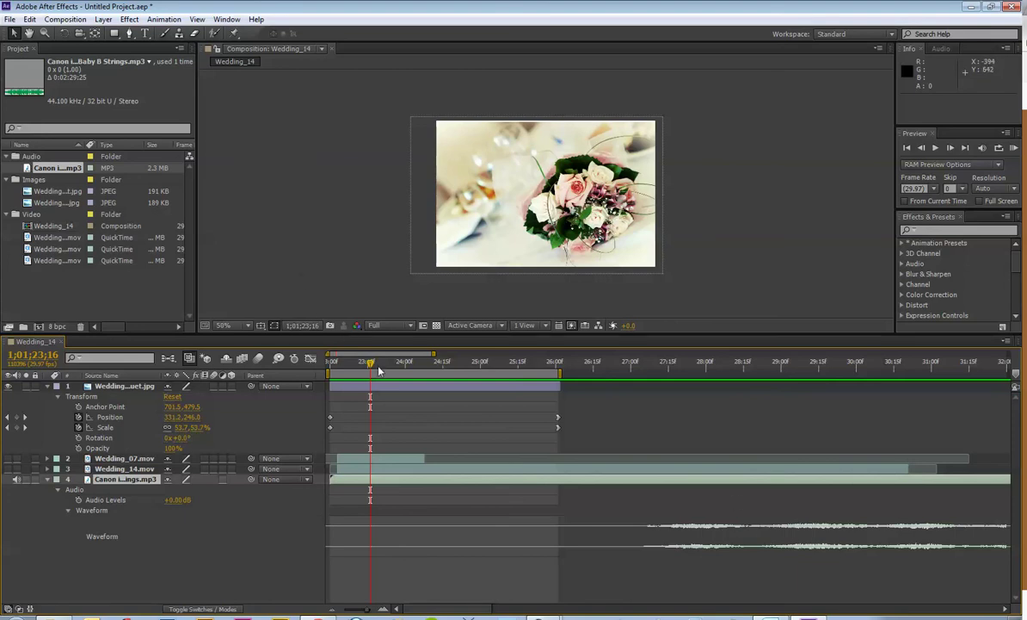
# Step: Shift the work area to 1;01;27;01–1;01;30;01 over the start of the music and RAM preview that section
pyautogui.moveTo(370, 361); pyautogui.dragTo(762, 394)
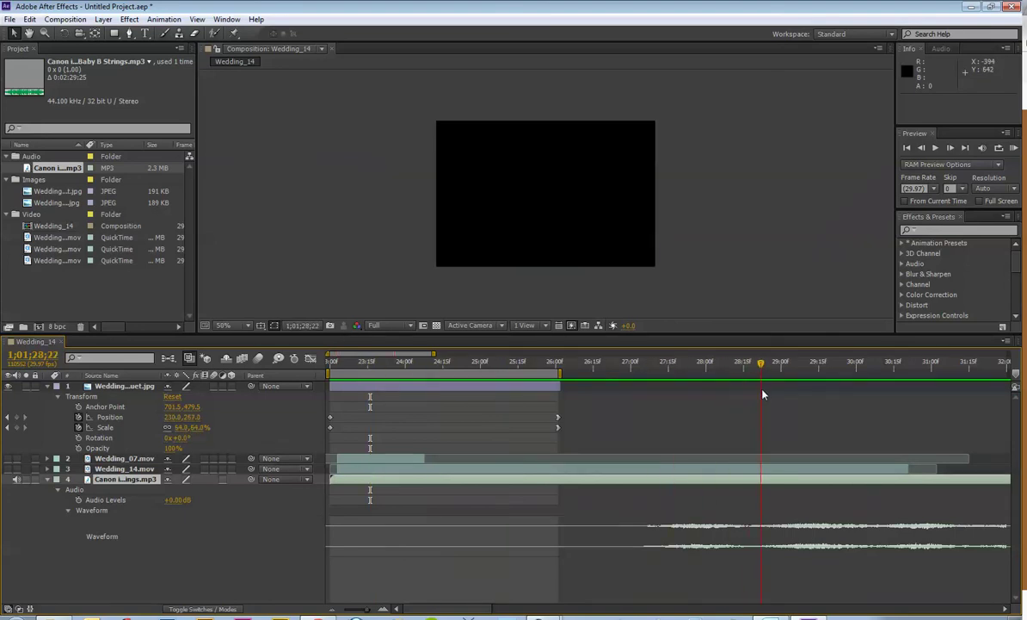
pyautogui.moveTo(763, 394); pyautogui.dragTo(763, 394)
pyautogui.moveTo(509, 373); pyautogui.dragTo(812, 392)
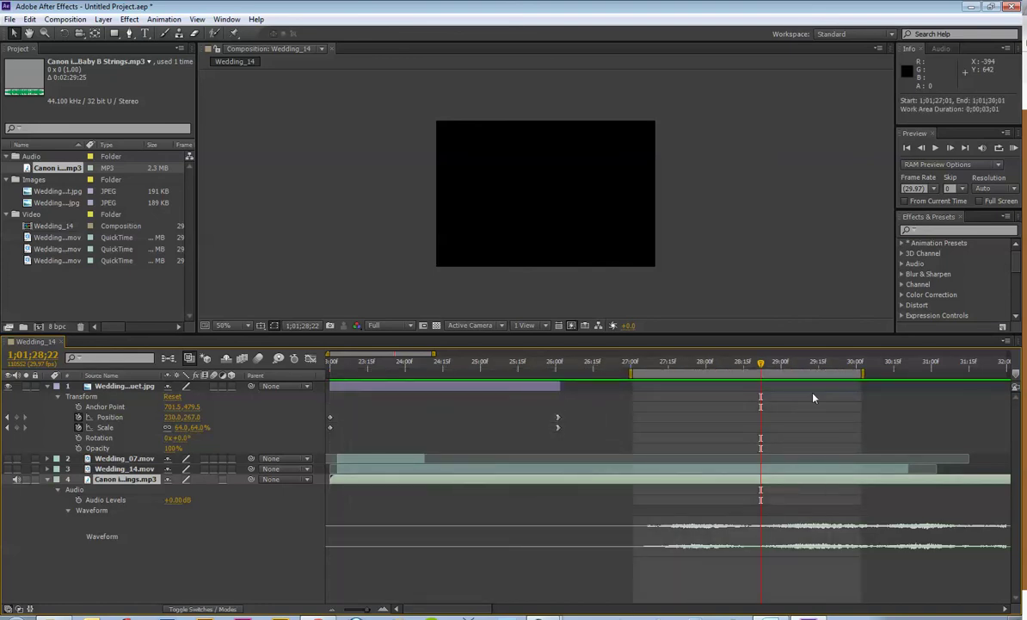
pyautogui.press('KP_0')
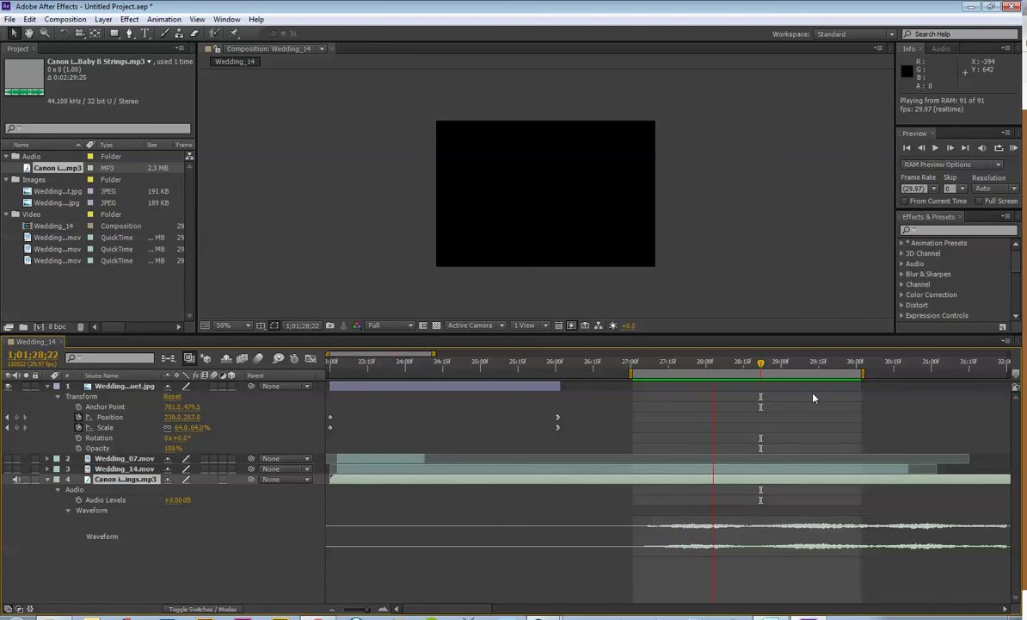
pyautogui.press('space')
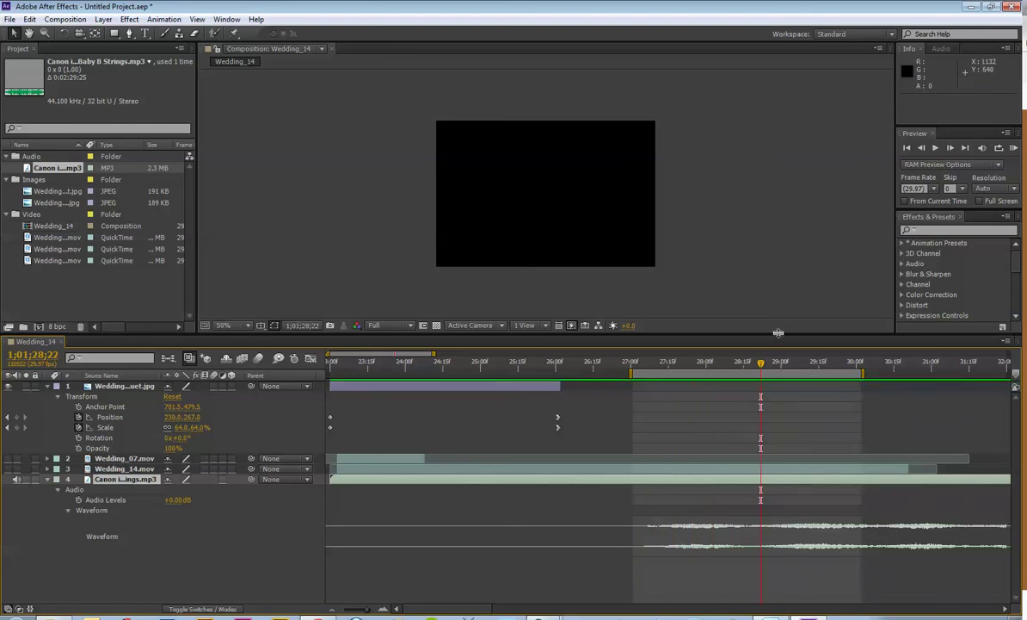
# Step: Move the WeddingBouquet.jpg layer with its keyframes to start at 1;01;28;16, matching the music's waveform
pyautogui.click(746, 366)
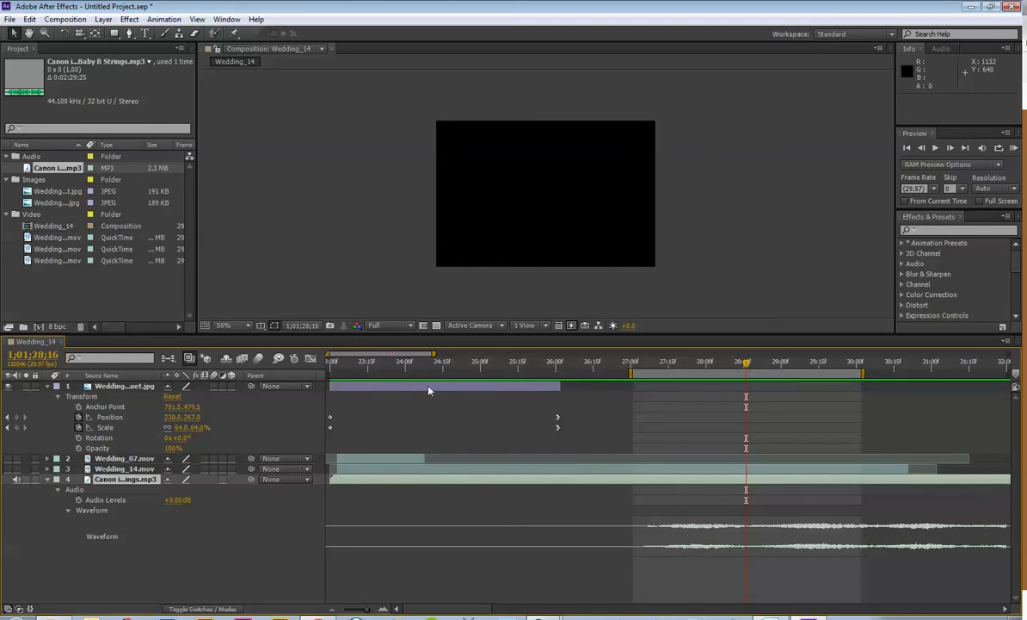
pyautogui.click(398, 387)
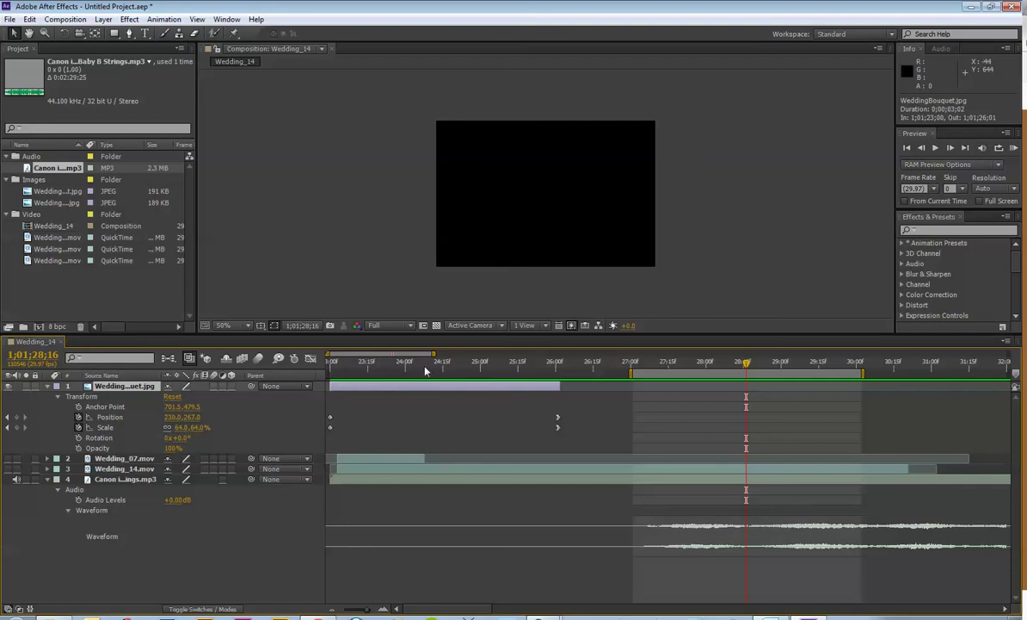
pyautogui.moveTo(394, 386); pyautogui.dragTo(806, 397)
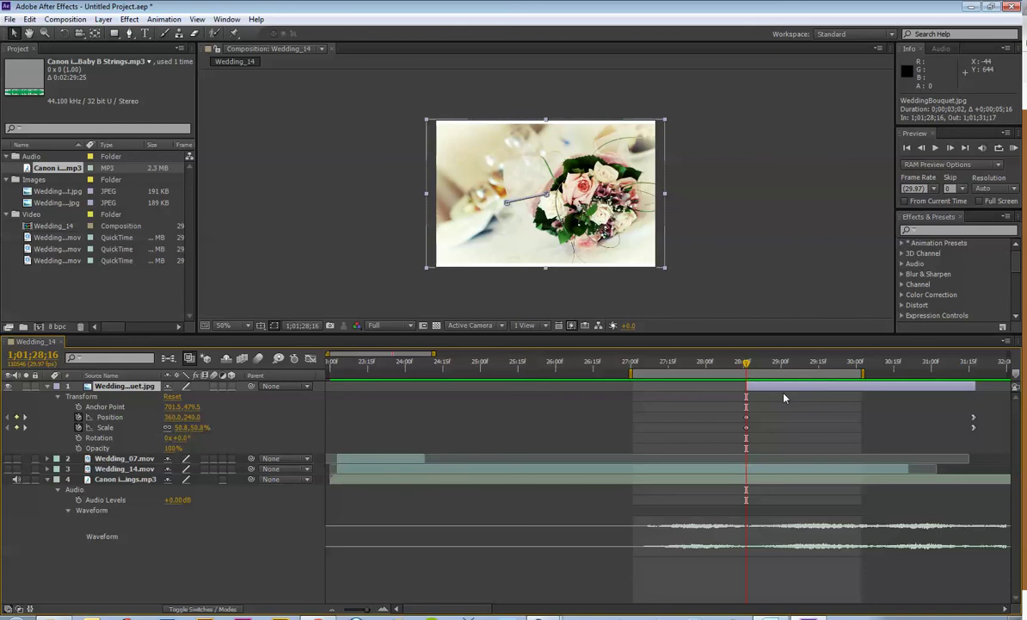
pyautogui.click(896, 616)
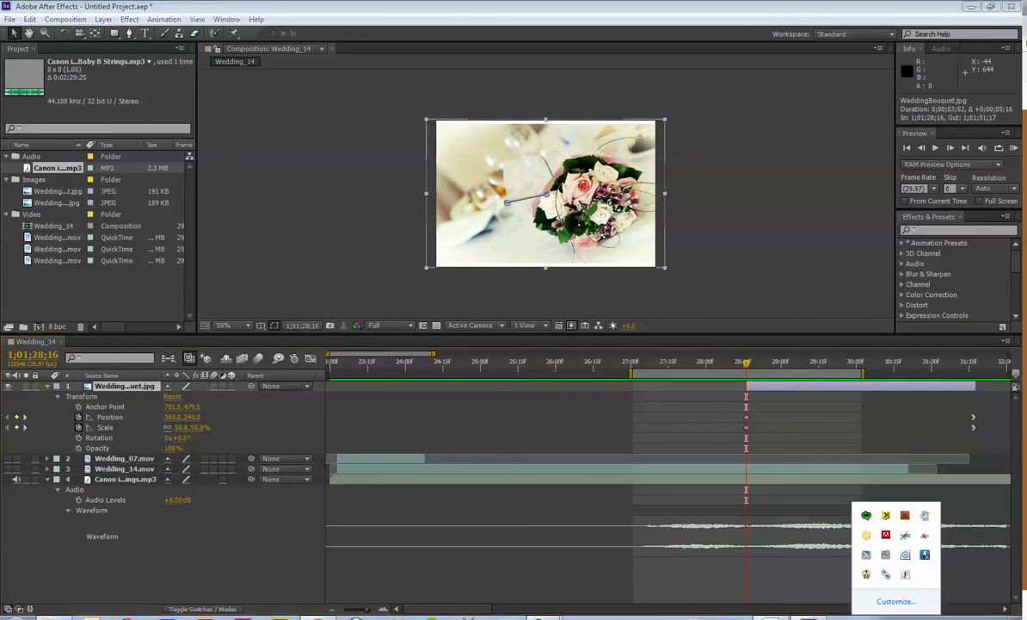